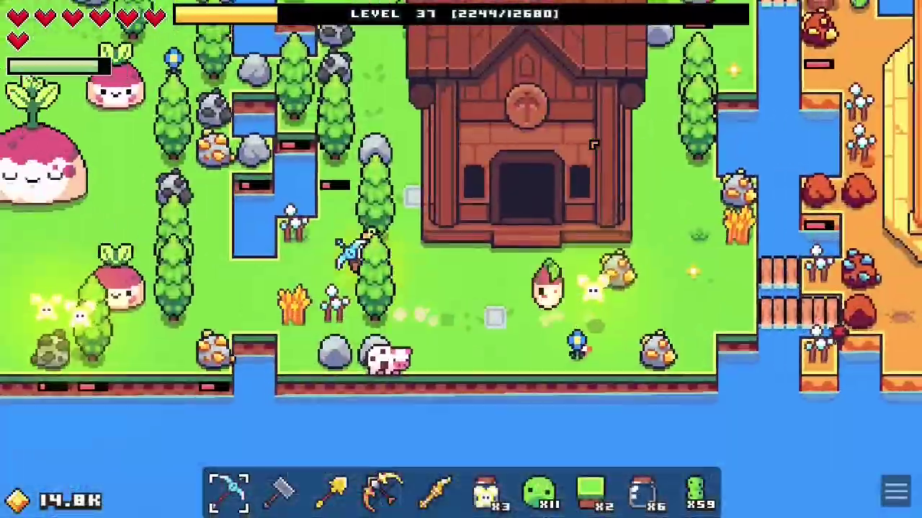
- Walk left across the island in Forager, then ride south past the Stardew Valley farmhouse
{"action": "key", "text": "a"}
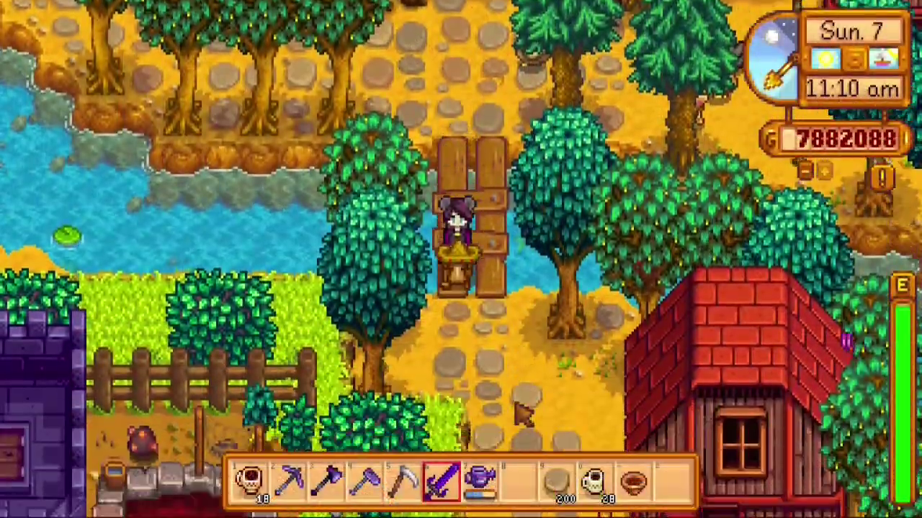
{"action": "key", "text": "s"}
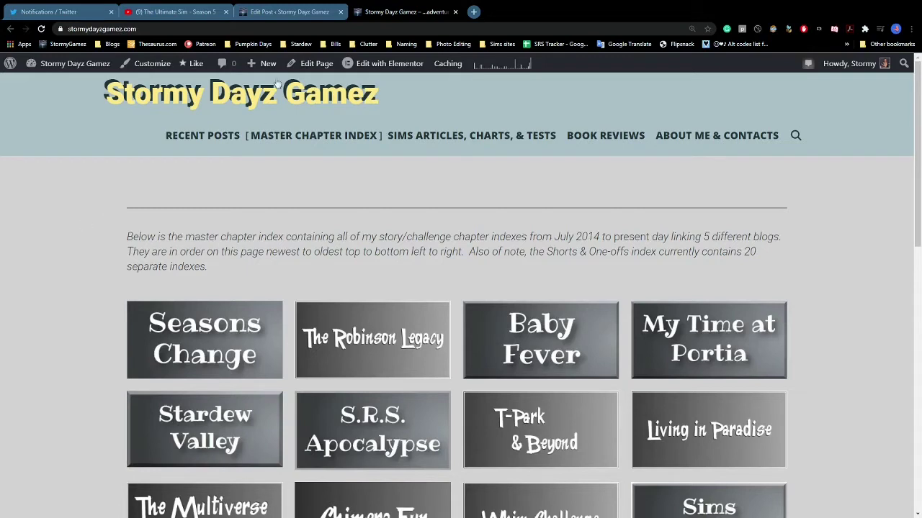
{"action": "left_click", "coordinate": [273, 13]}
{"action": "scroll", "coordinate": [376, 287], "scroll_direction": "down", "scroll_amount": 2}
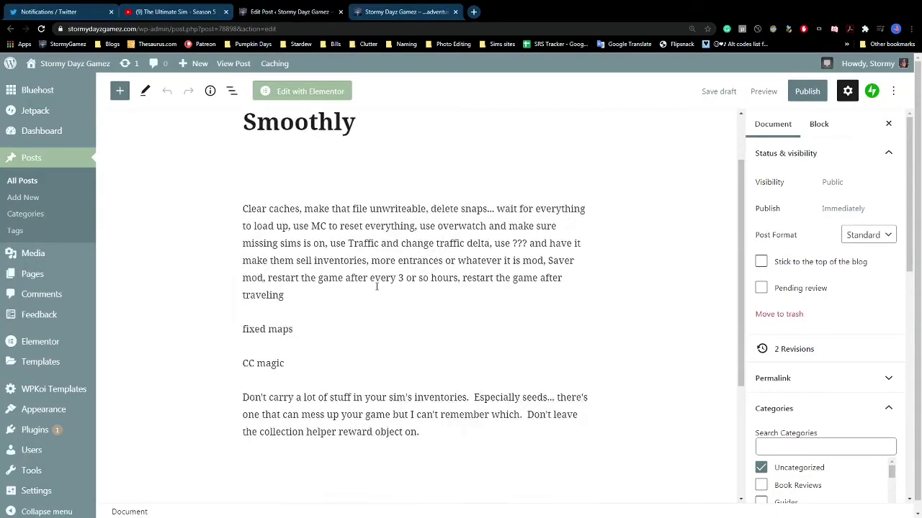
{"action": "scroll", "coordinate": [376, 287], "scroll_direction": "up", "scroll_amount": 2}
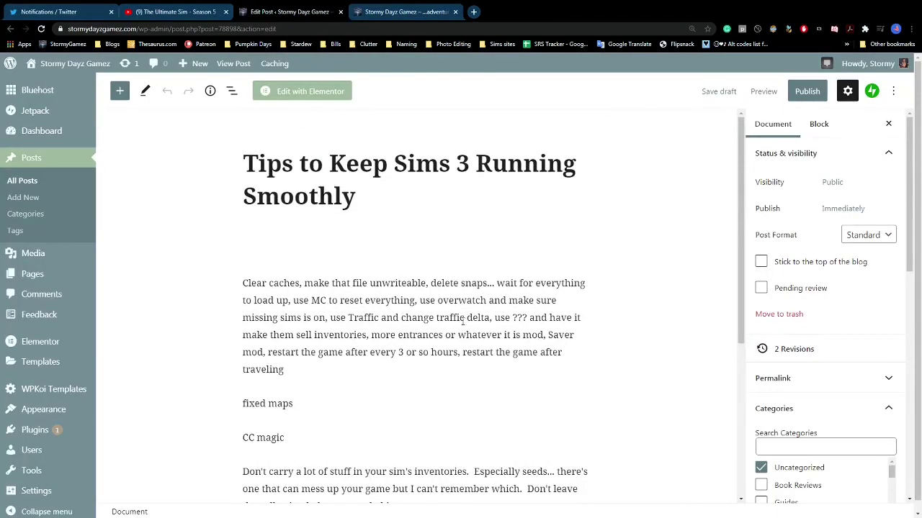
{"action": "scroll", "coordinate": [464, 321], "scroll_direction": "down", "scroll_amount": 2}
{"action": "scroll", "coordinate": [464, 321], "scroll_direction": "up", "scroll_amount": 2}
{"action": "left_click", "coordinate": [407, 14]}
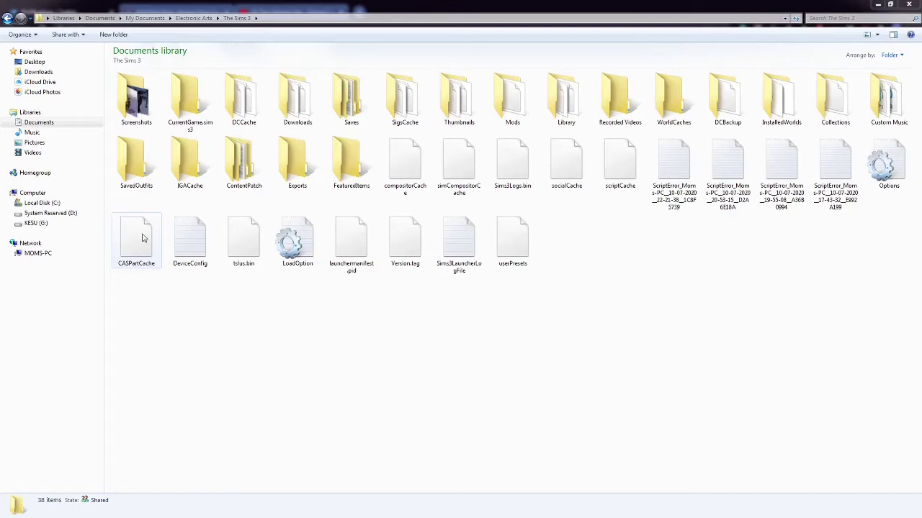
- Delete CASPartCache, compositorCache, simCompositorCache, socialCache, scriptCache and the four ScriptError logs
{"action": "left_click", "coordinate": [142, 238]}
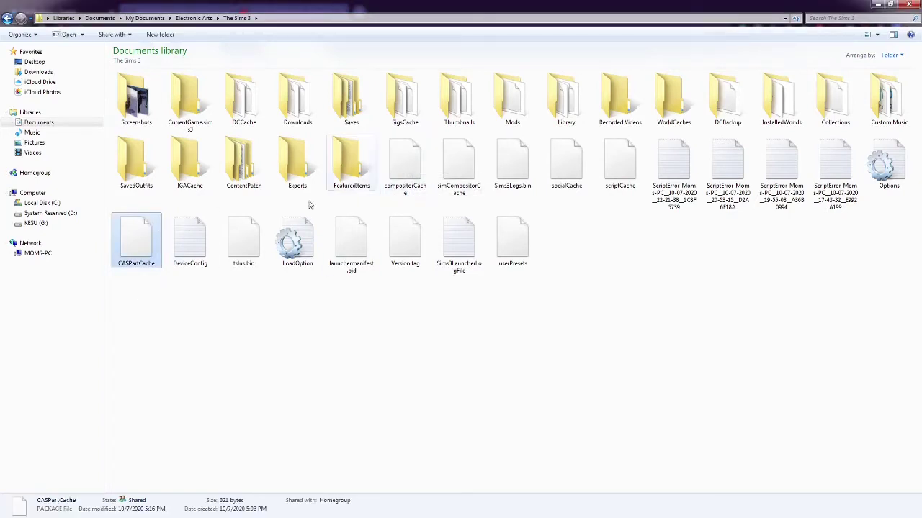
{"action": "left_click", "coordinate": [407, 159], "text": "ctrl"}
{"action": "left_click", "coordinate": [458, 162], "text": "ctrl"}
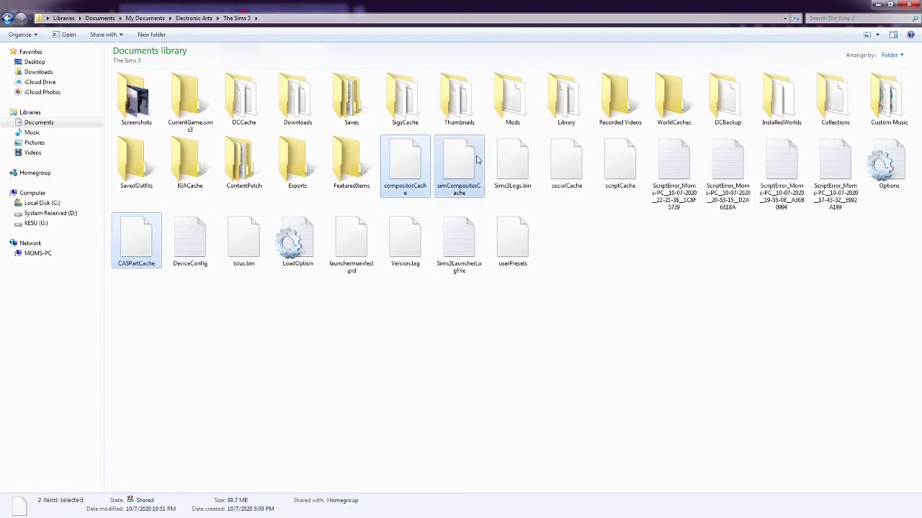
{"action": "left_click", "coordinate": [566, 160], "text": "ctrl"}
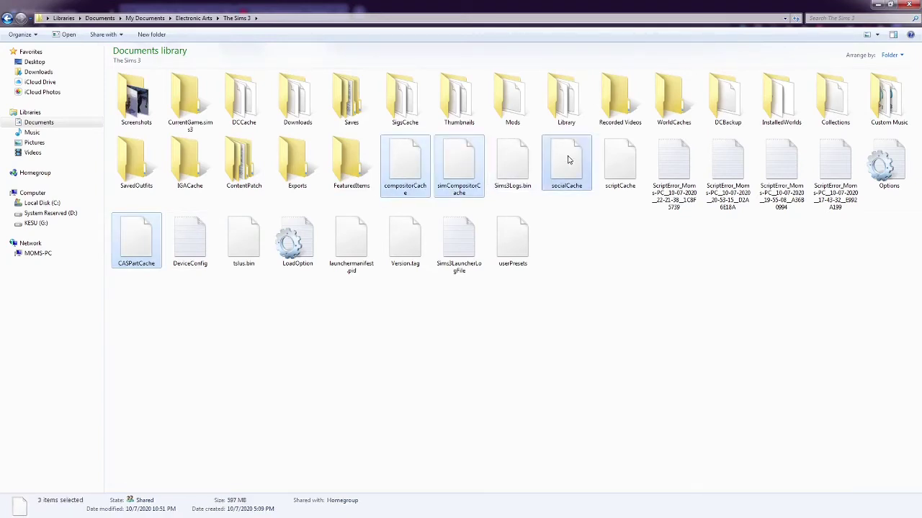
{"action": "left_click", "coordinate": [620, 160], "text": "ctrl"}
{"action": "left_click_drag", "start_coordinate": [666, 220], "coordinate": [840, 186]}
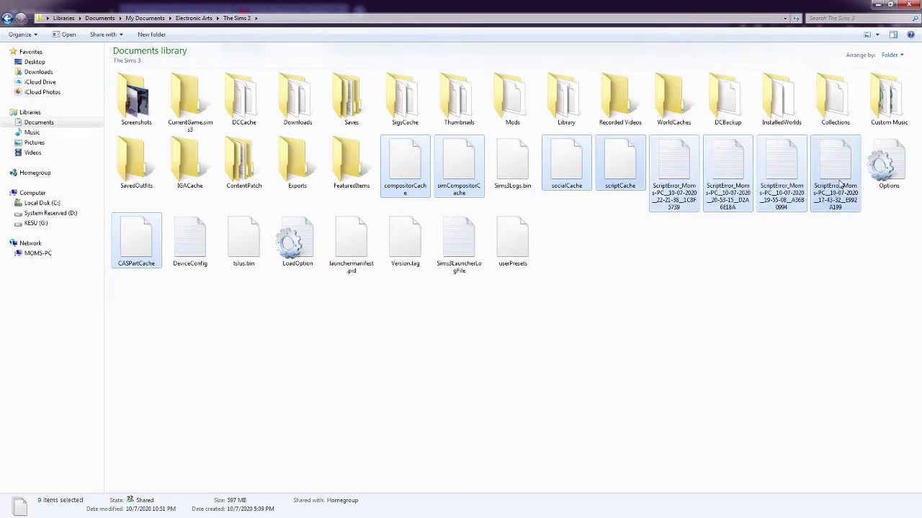
{"action": "right_click", "coordinate": [839, 186]}
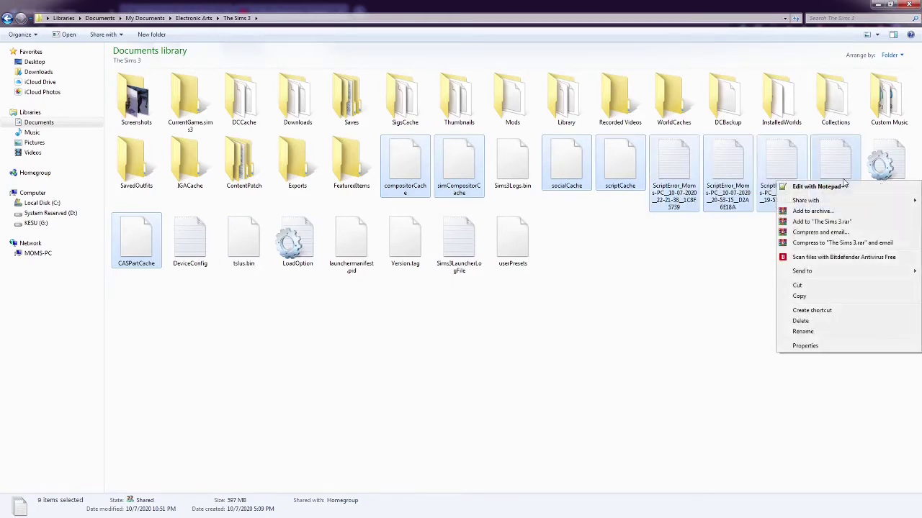
{"action": "left_click", "coordinate": [806, 323]}
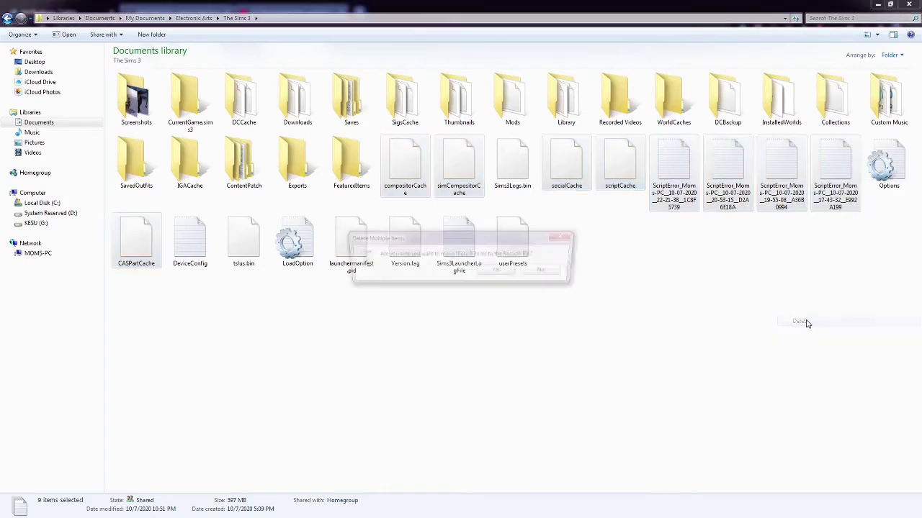
{"action": "left_click", "coordinate": [505, 272]}
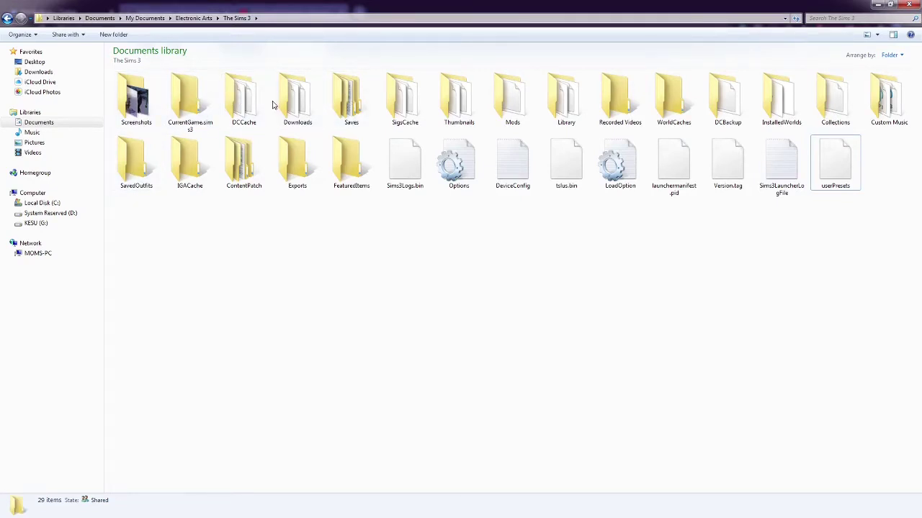
- Delete missingdeps.idx from the DCCache folder
{"action": "left_click", "coordinate": [238, 104]}
{"action": "double_click", "coordinate": [238, 104]}
{"action": "left_click", "coordinate": [242, 103]}
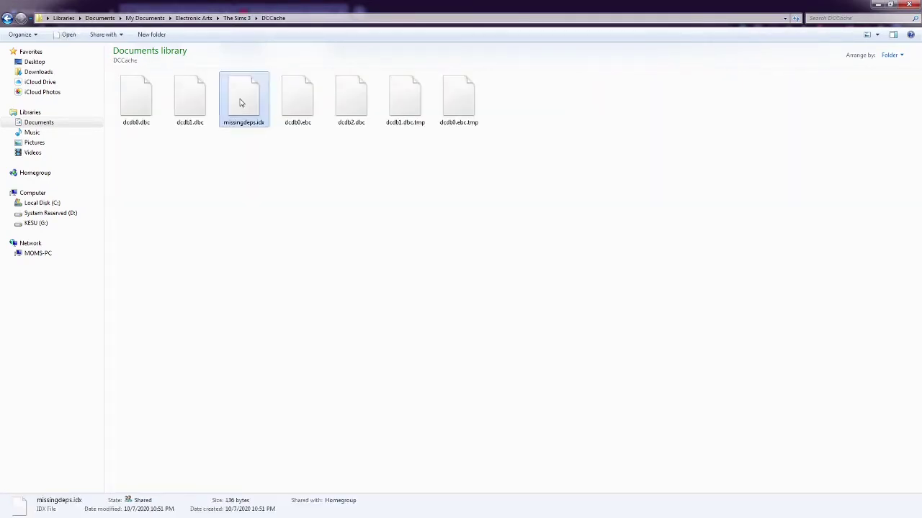
{"action": "right_click", "coordinate": [241, 103]}
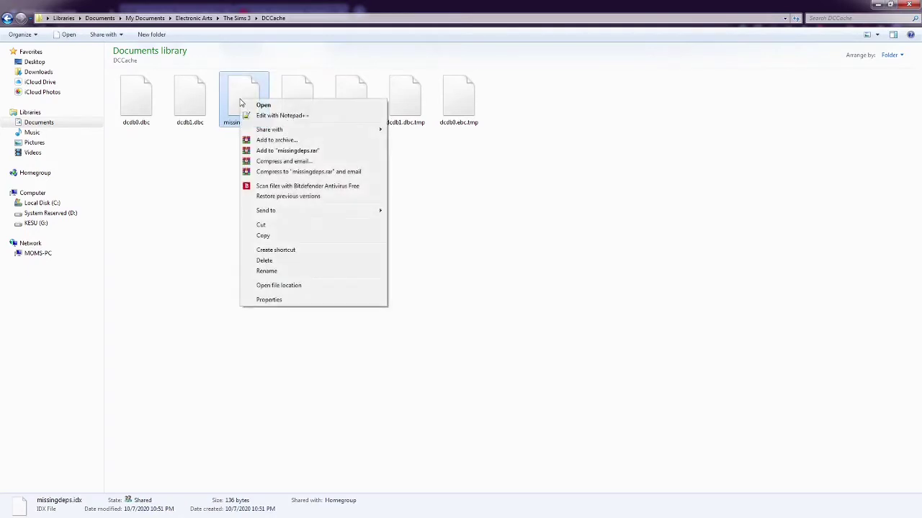
{"action": "left_click", "coordinate": [267, 261]}
{"action": "left_click", "coordinate": [496, 304]}
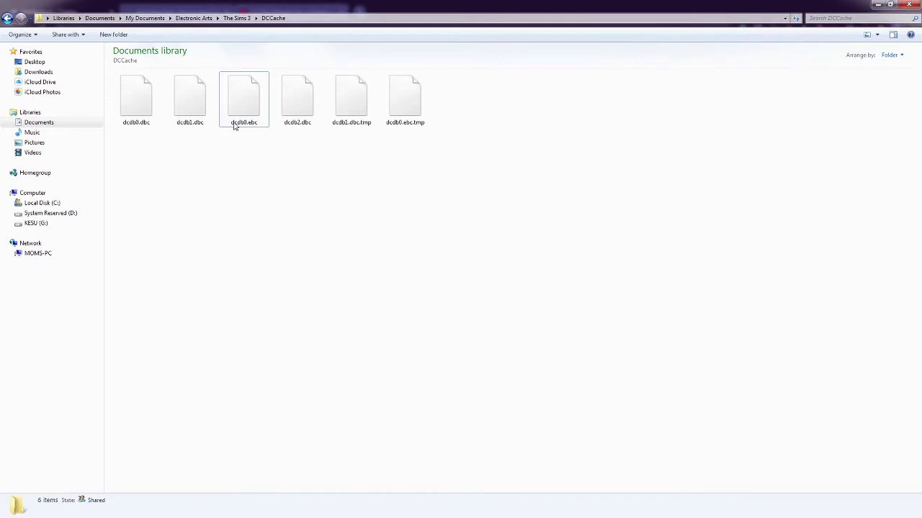
- Delete nav.bin from the Downloads folder and return to The Sims 3 folder
{"action": "left_click", "coordinate": [241, 19]}
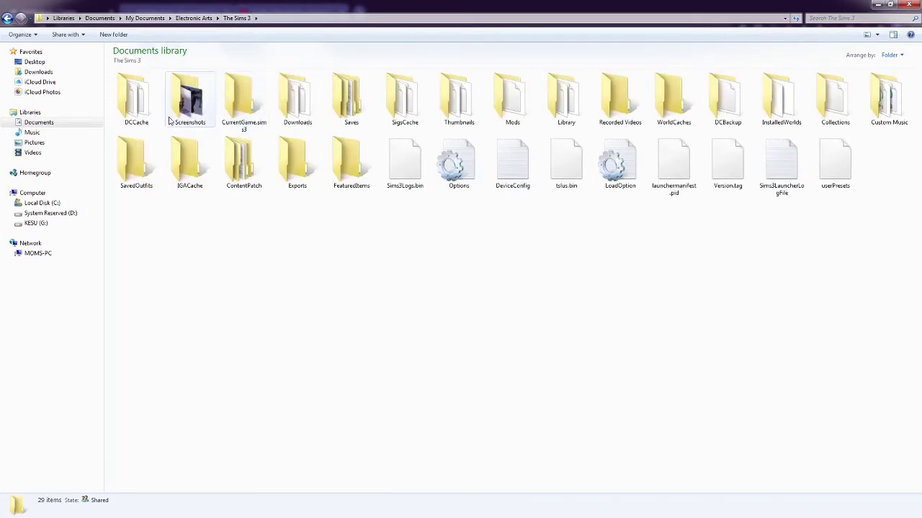
{"action": "double_click", "coordinate": [305, 107]}
{"action": "left_click", "coordinate": [193, 95]}
{"action": "right_click", "coordinate": [192, 94]}
{"action": "left_click", "coordinate": [220, 255]}
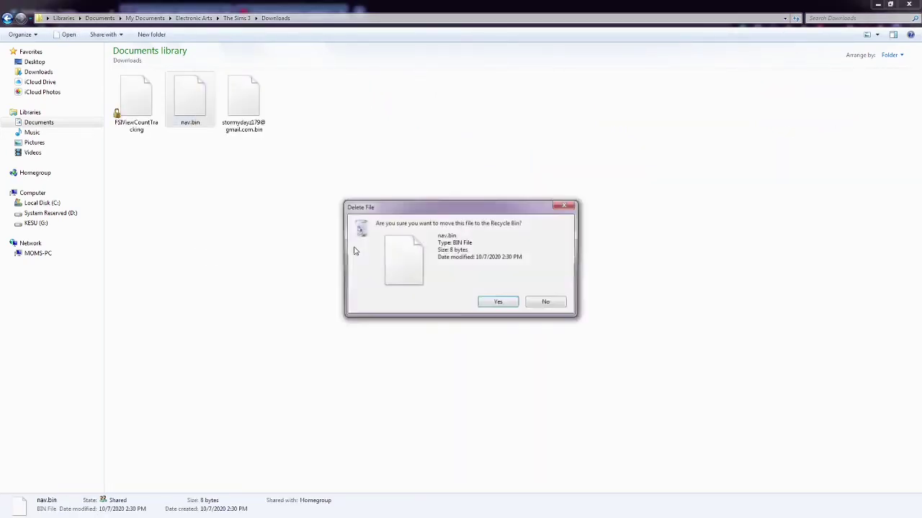
{"action": "left_click", "coordinate": [498, 303]}
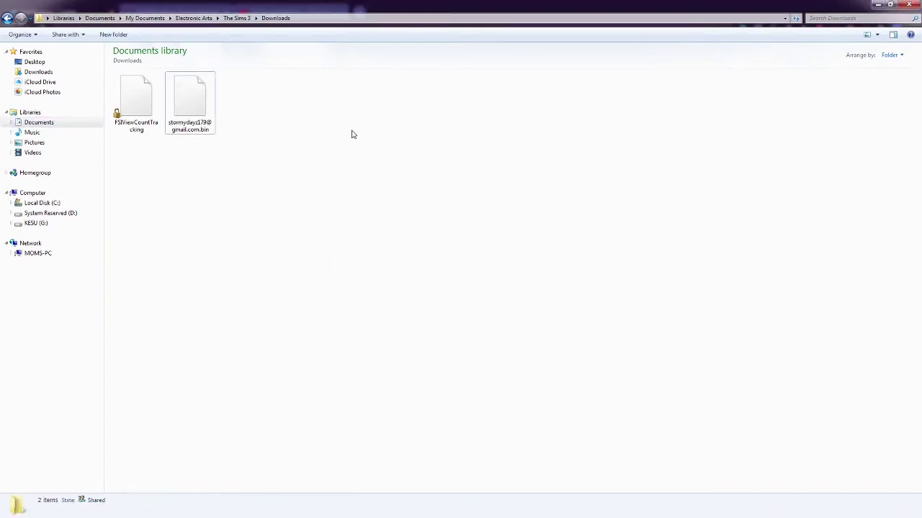
{"action": "left_click", "coordinate": [239, 19]}
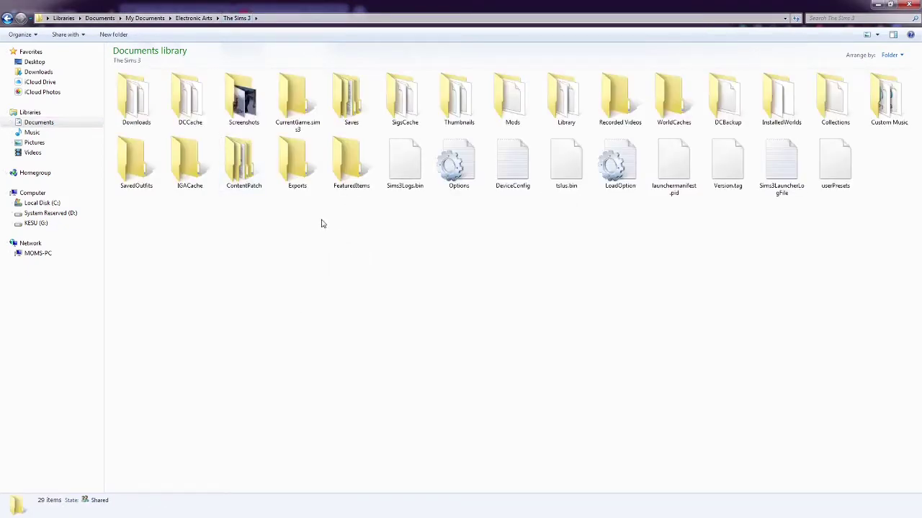
- Send the SigsCache and Thumbnails folders to the Recycle Bin together
{"action": "left_click", "coordinate": [407, 108]}
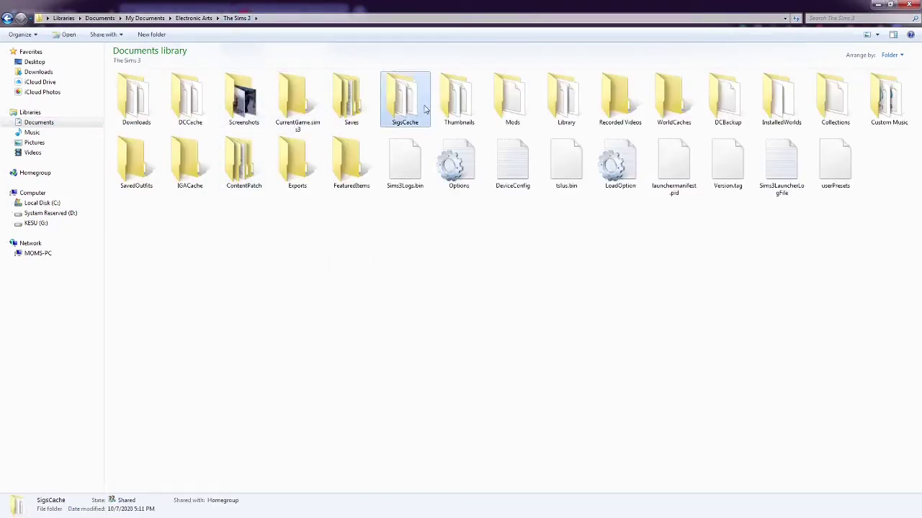
{"action": "left_click", "coordinate": [466, 105], "text": "ctrl"}
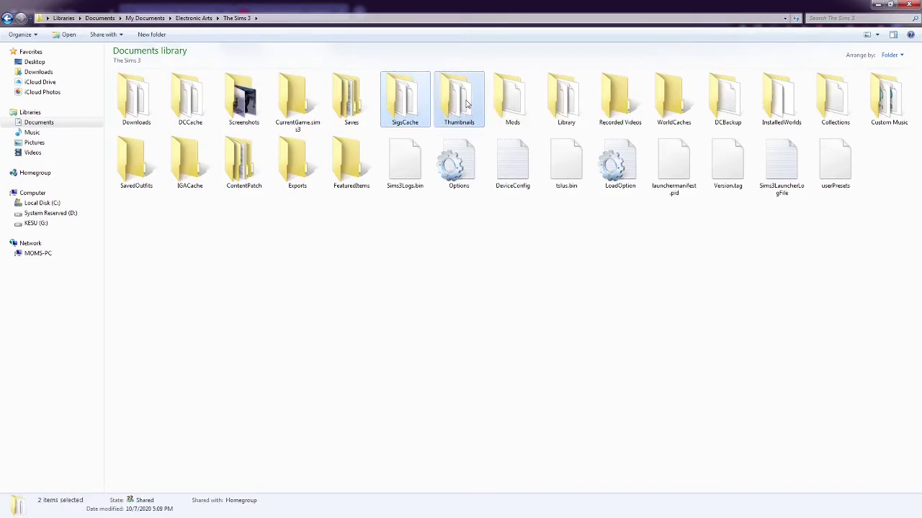
{"action": "right_click", "coordinate": [466, 102]}
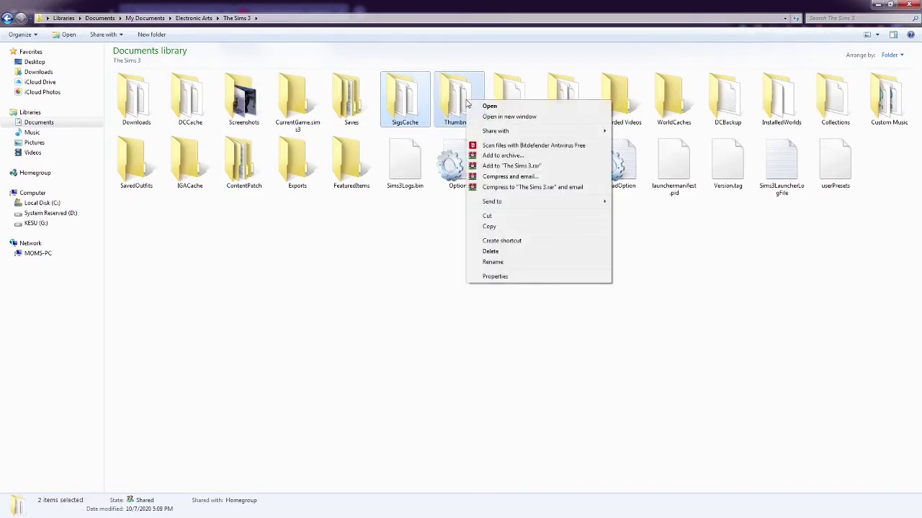
{"action": "left_click", "coordinate": [508, 253]}
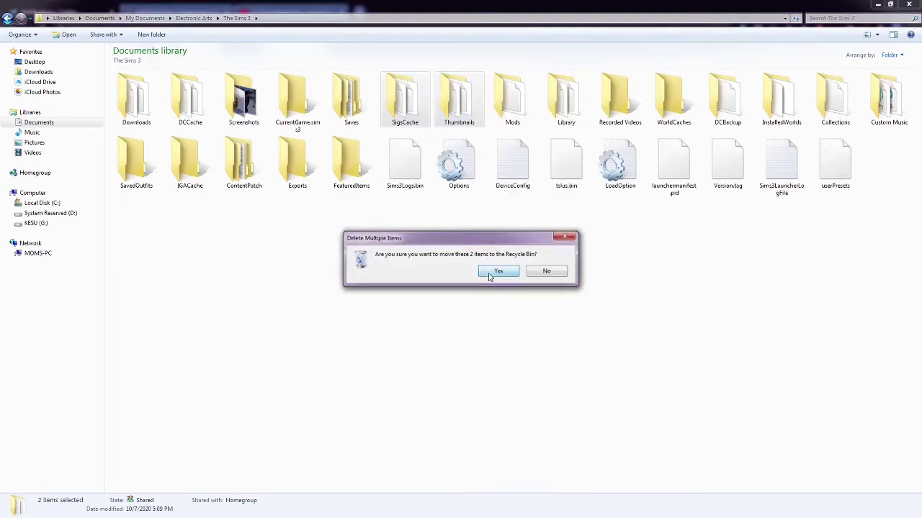
{"action": "left_click", "coordinate": [489, 274]}
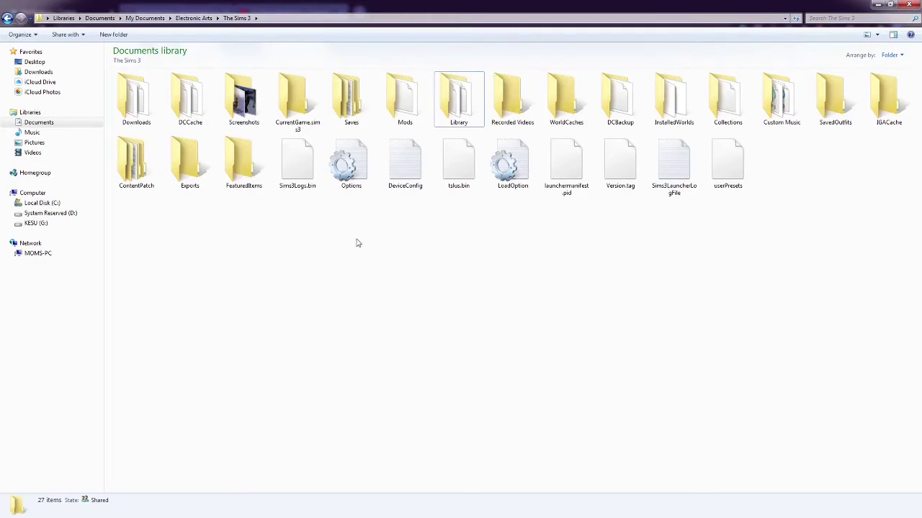
- Check the FeaturedItems folder's properties, cancel without changes, and clear the selection
{"action": "left_click", "coordinate": [246, 160]}
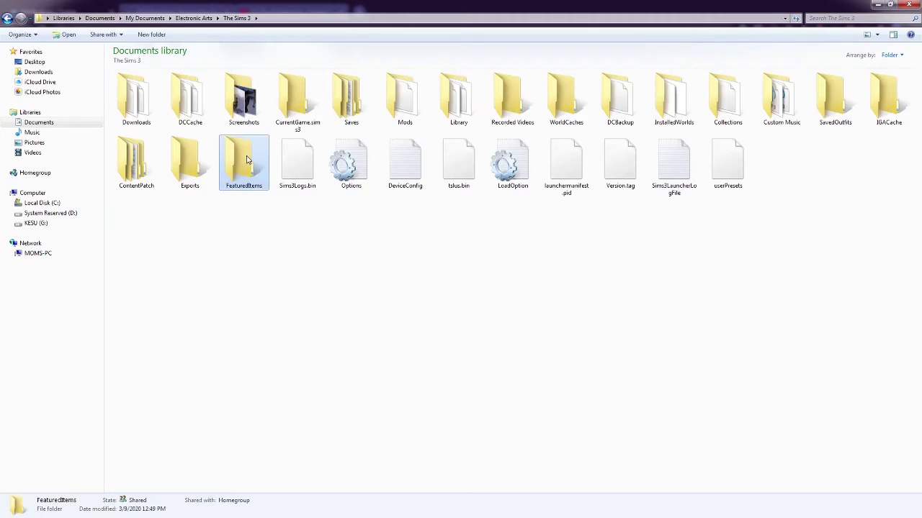
{"action": "right_click", "coordinate": [246, 160]}
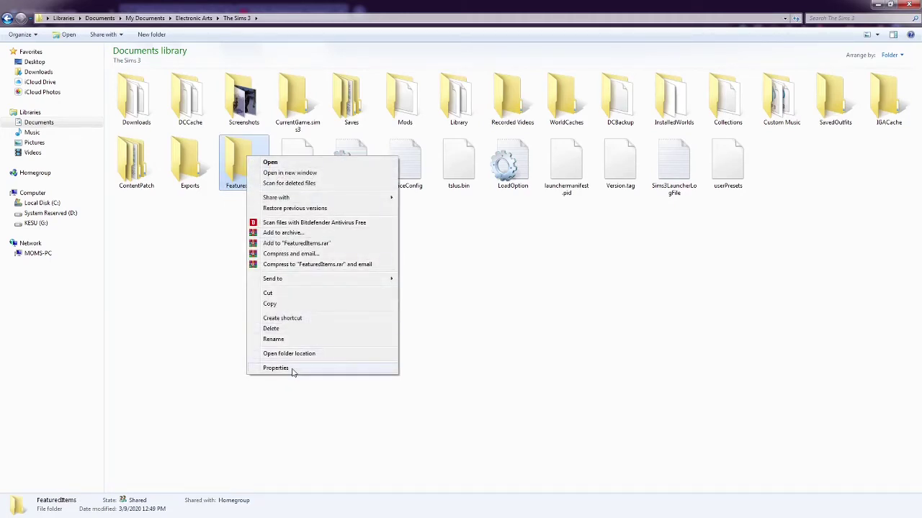
{"action": "left_click", "coordinate": [291, 368]}
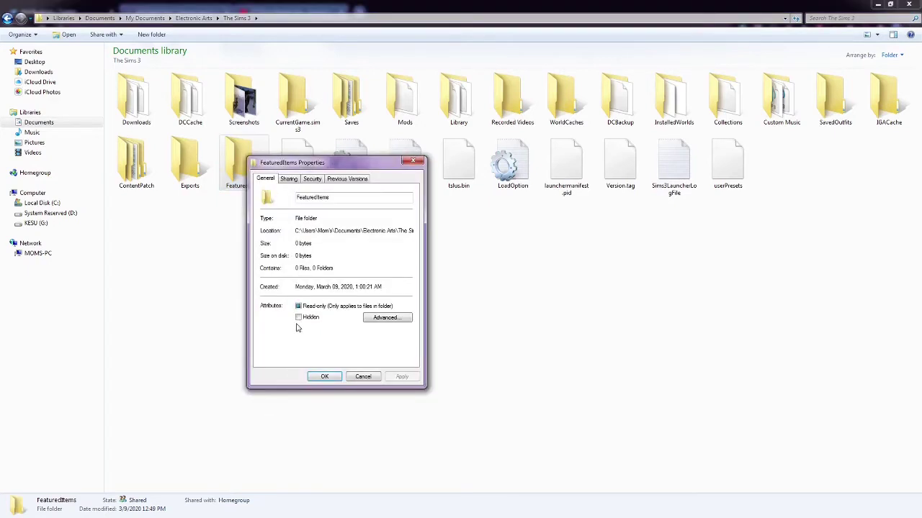
{"action": "left_click", "coordinate": [363, 376]}
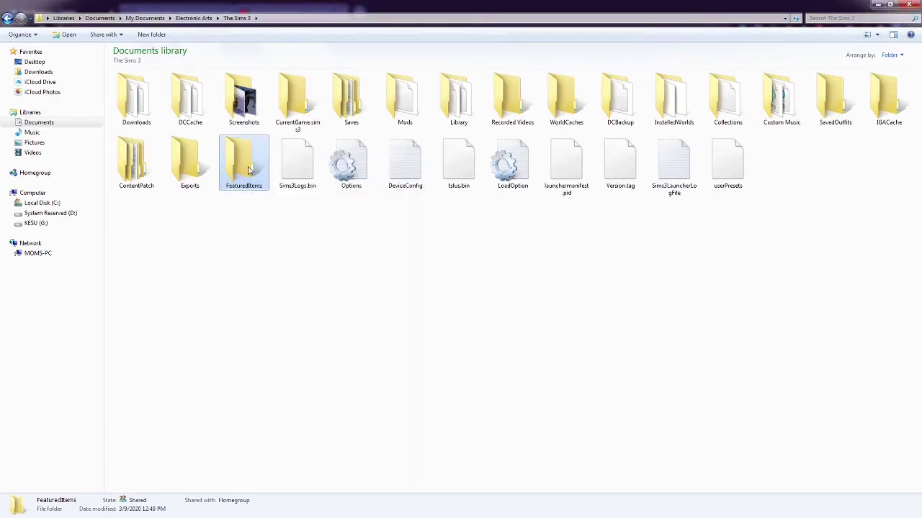
{"action": "left_click", "coordinate": [266, 263]}
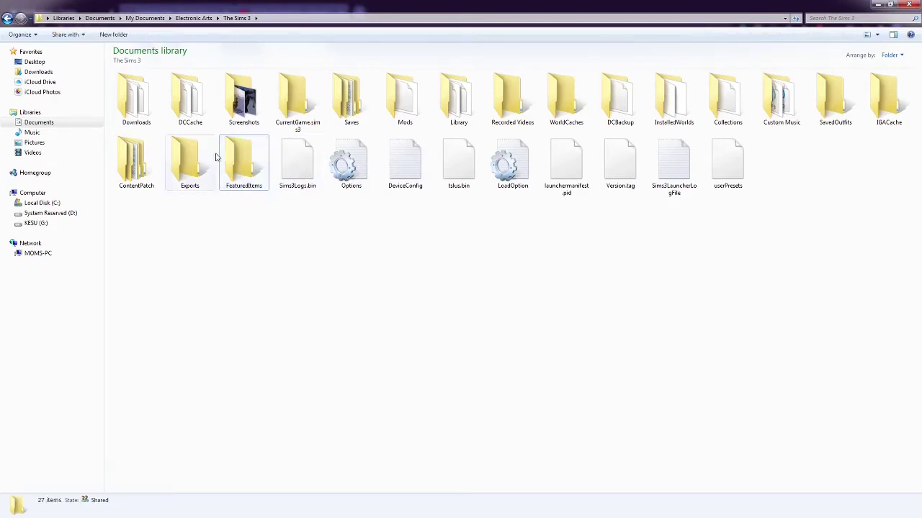
- Browse the Screenshots and Saves folders, returning to The Sims 3 folder after each
{"action": "double_click", "coordinate": [245, 97]}
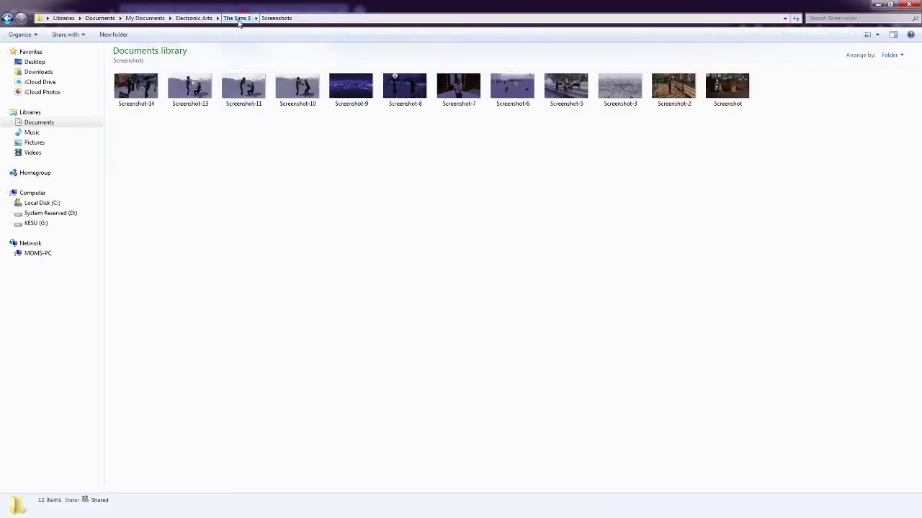
{"action": "left_click", "coordinate": [237, 18]}
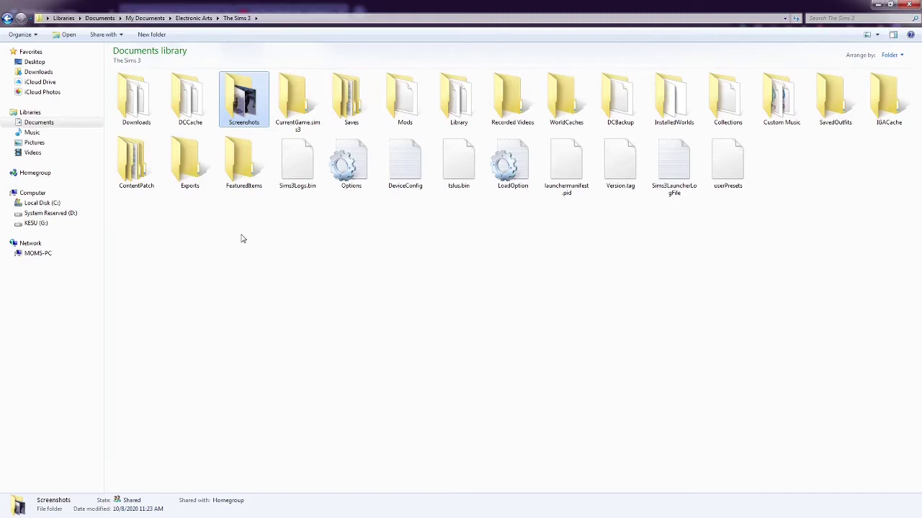
{"action": "double_click", "coordinate": [353, 97]}
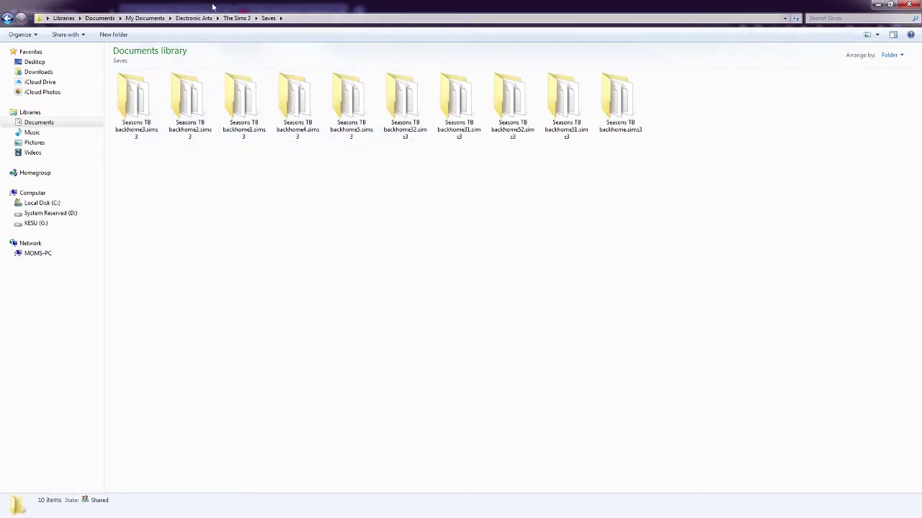
{"action": "left_click", "coordinate": [237, 18]}
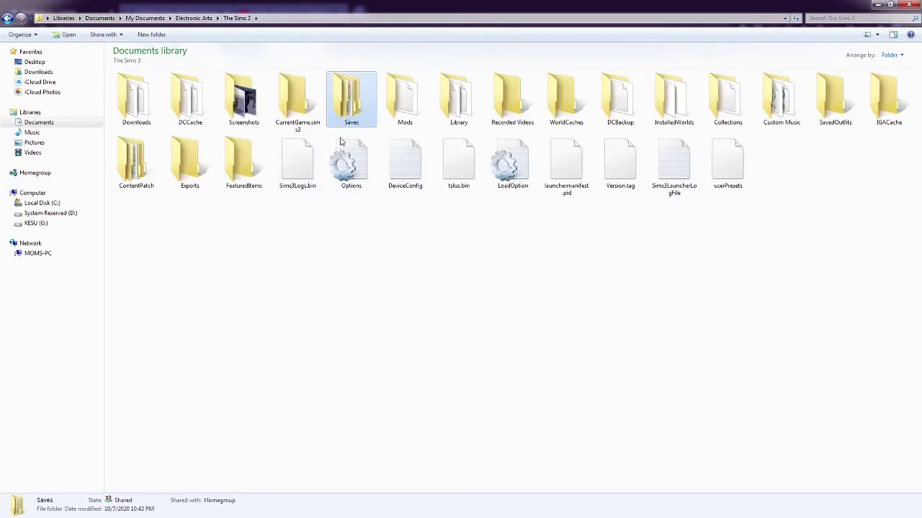
{"action": "mouse_move", "coordinate": [349, 107]}
- Minimize the Explorer, Twitter browser and Origin windows to clear the desktop
{"action": "left_click", "coordinate": [878, 7]}
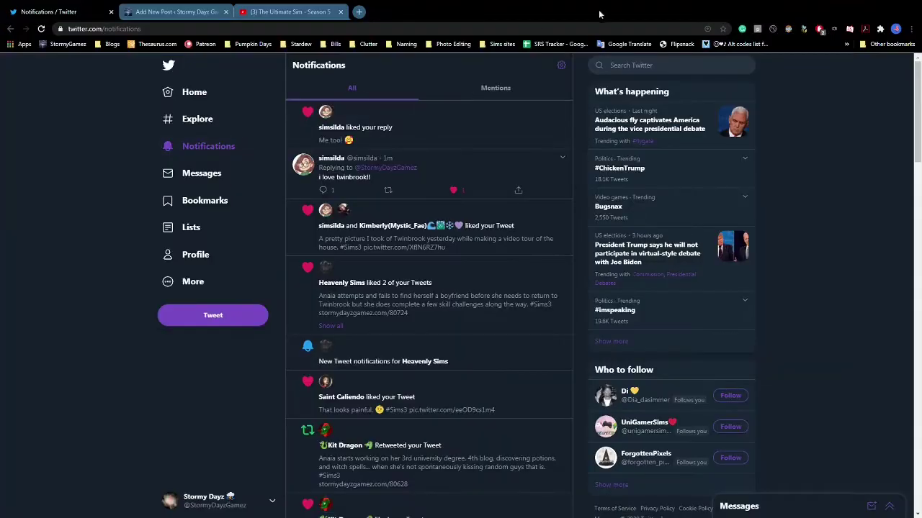
{"action": "left_click", "coordinate": [876, 13]}
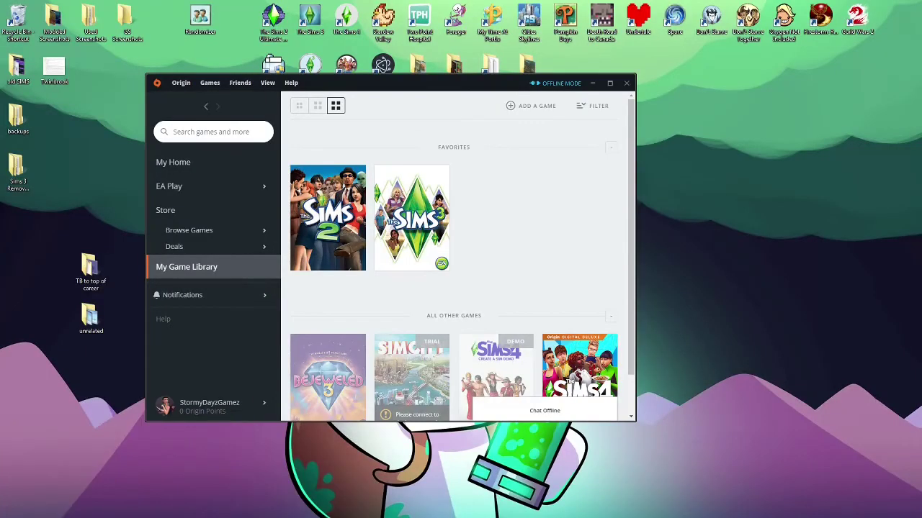
{"action": "left_click", "coordinate": [592, 83]}
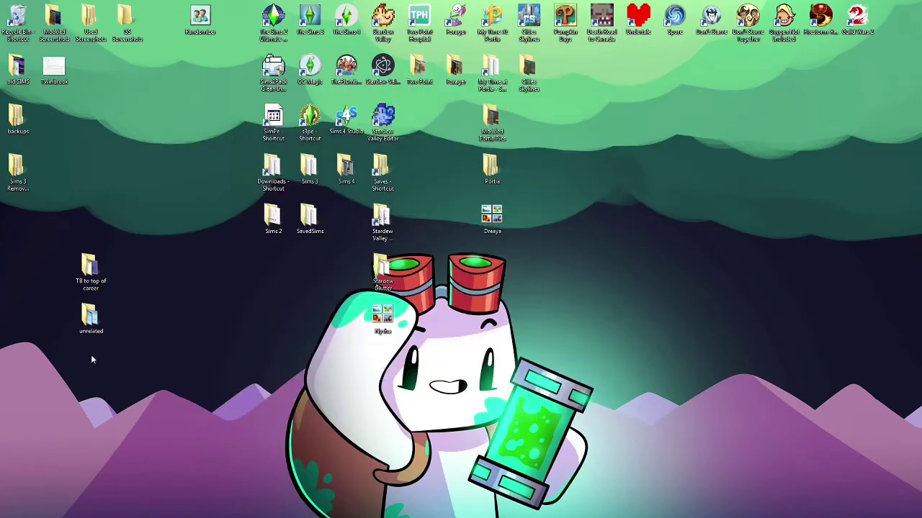
- Open the Sims 3 Removed Saves folder full-screen and look through its 10-5 folder
{"action": "double_click", "coordinate": [17, 173]}
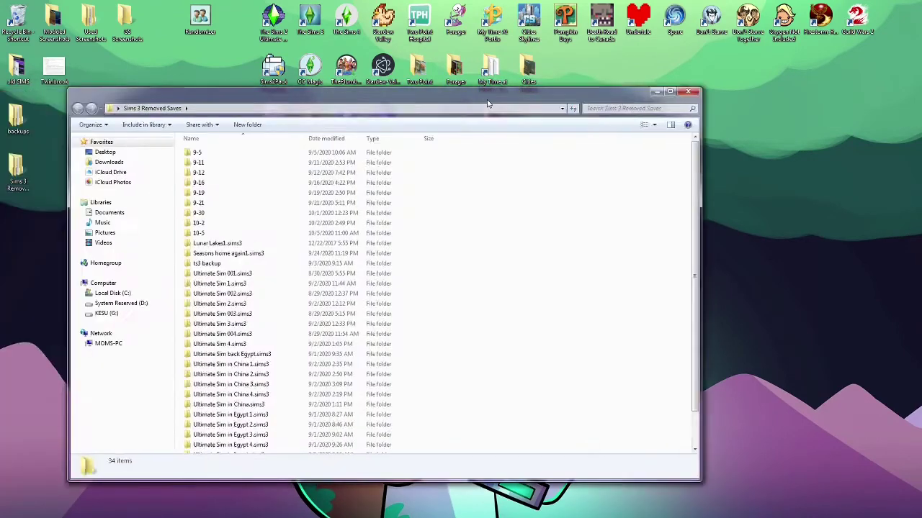
{"action": "left_click", "coordinate": [693, 93]}
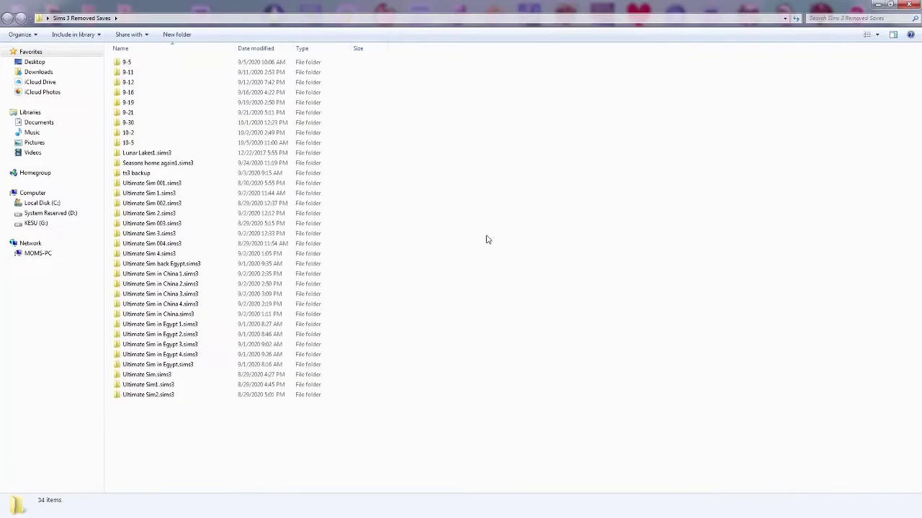
{"action": "double_click", "coordinate": [128, 143]}
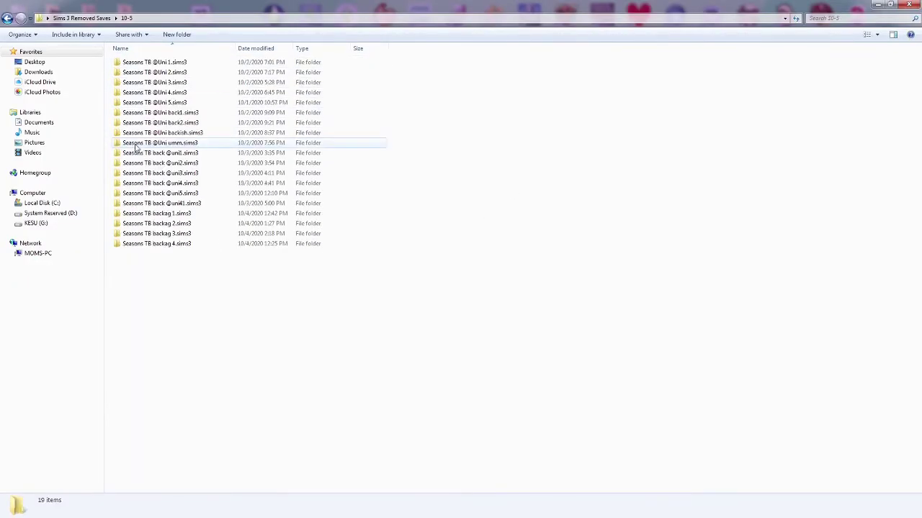
{"action": "left_click", "coordinate": [111, 18]}
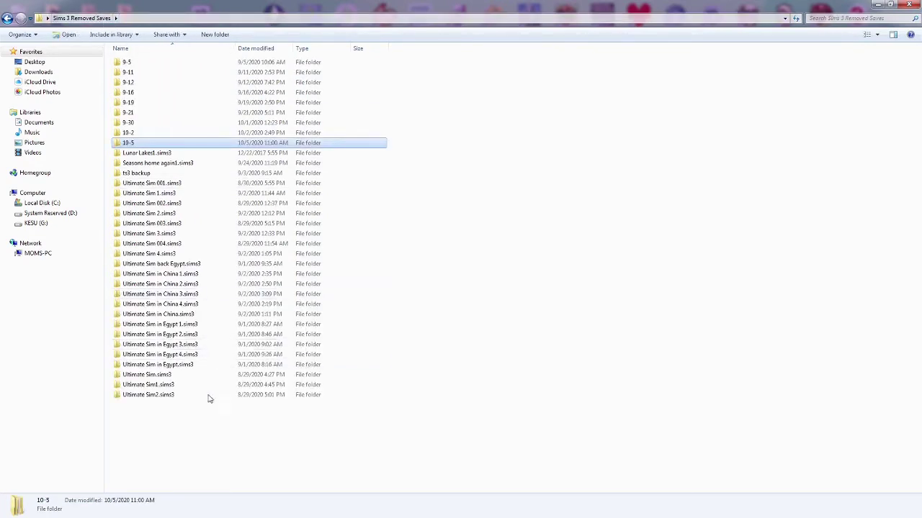
{"action": "double_click", "coordinate": [159, 144]}
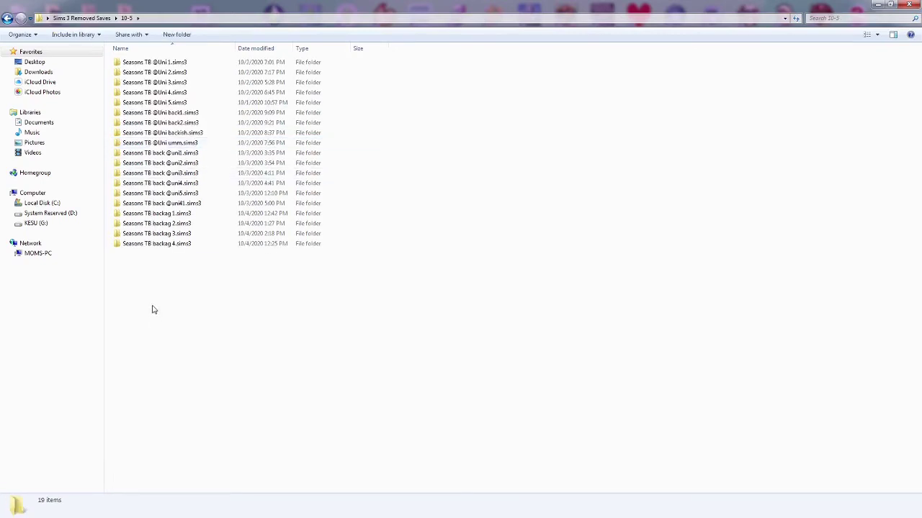
{"action": "left_click", "coordinate": [96, 18]}
- Browse the 10-2 saves, ending inside the Seasons in SV3.sims3 save folder
{"action": "double_click", "coordinate": [150, 133]}
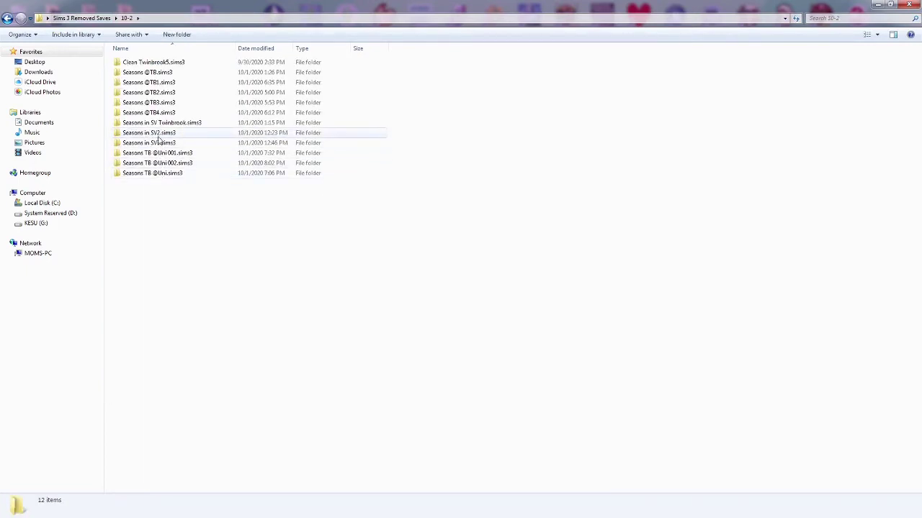
{"action": "left_click", "coordinate": [165, 135]}
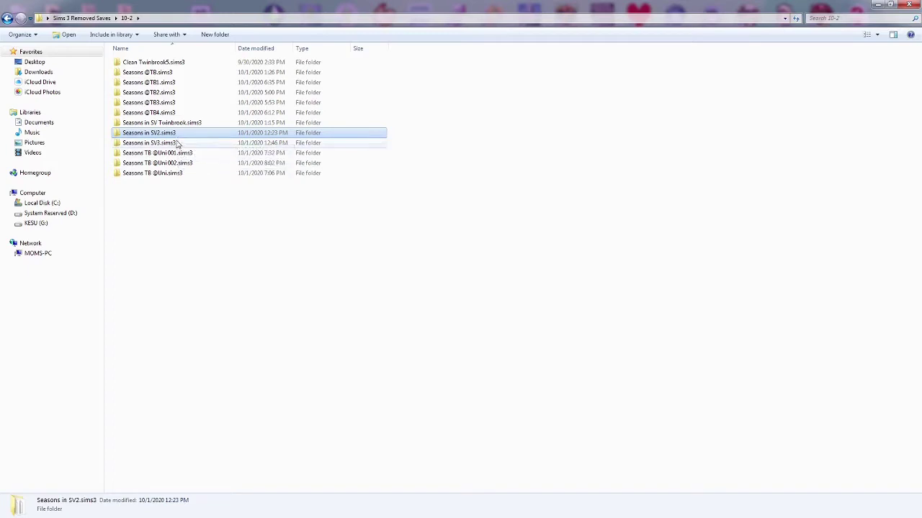
{"action": "double_click", "coordinate": [178, 144]}
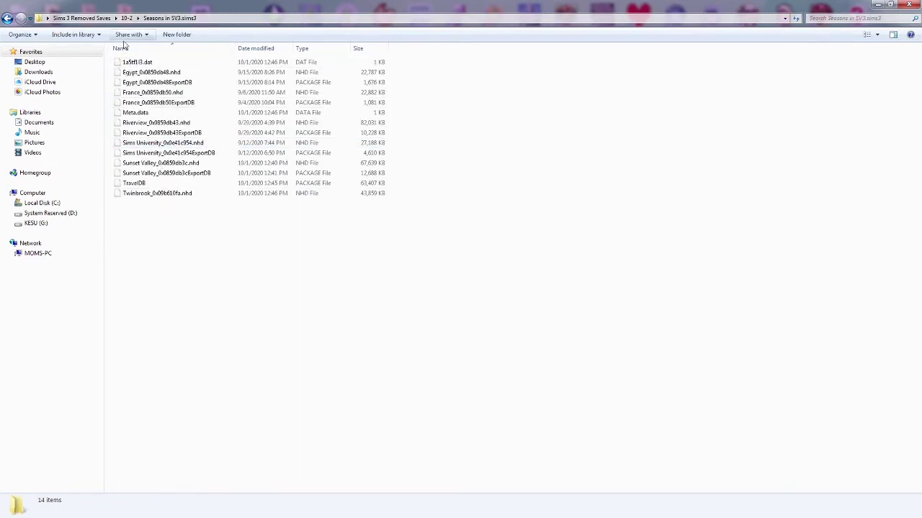
{"action": "left_click", "coordinate": [127, 18]}
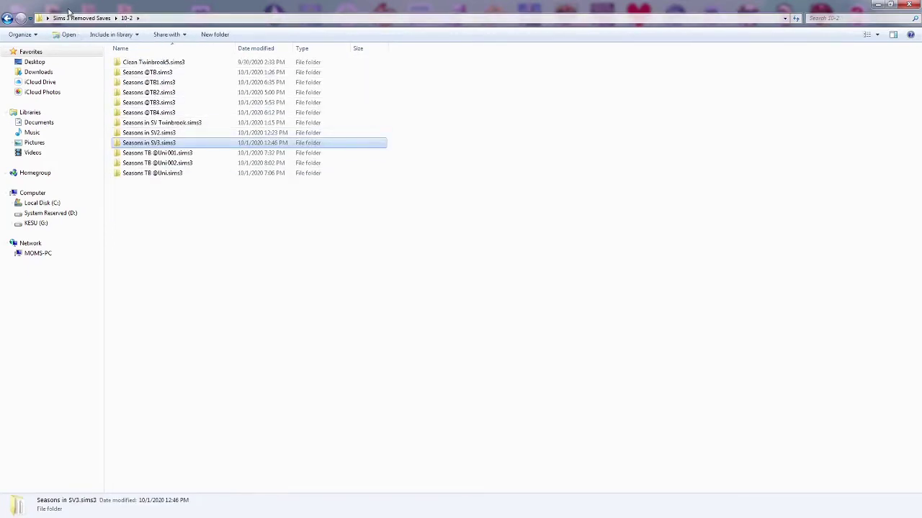
{"action": "left_click", "coordinate": [79, 18]}
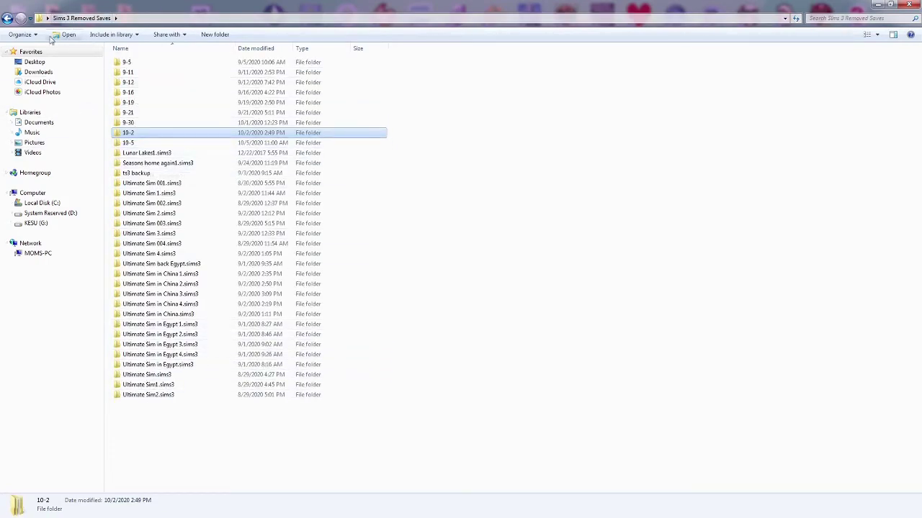
{"action": "double_click", "coordinate": [164, 143]}
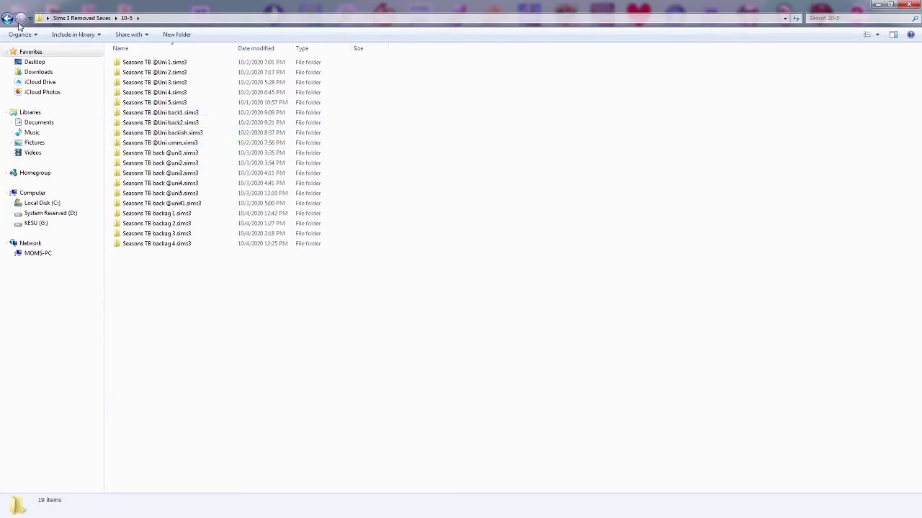
{"action": "left_click", "coordinate": [9, 19]}
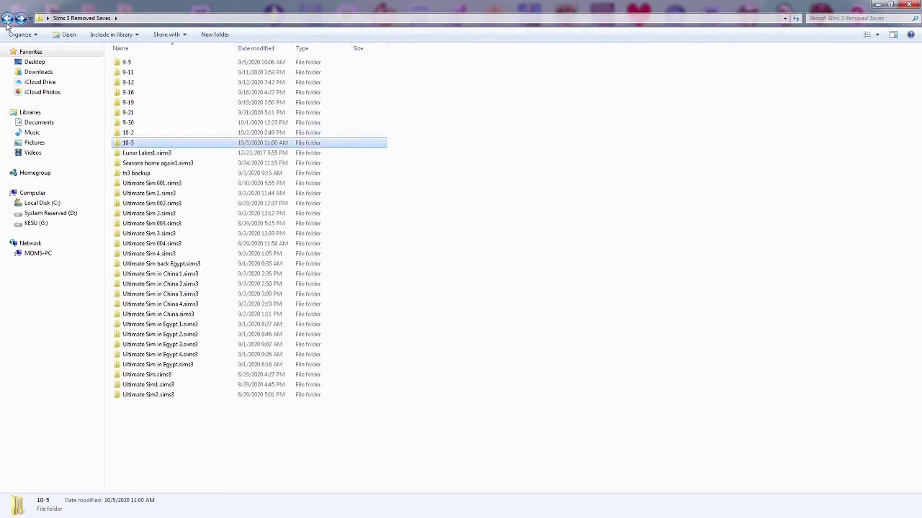
{"action": "left_click", "coordinate": [8, 20]}
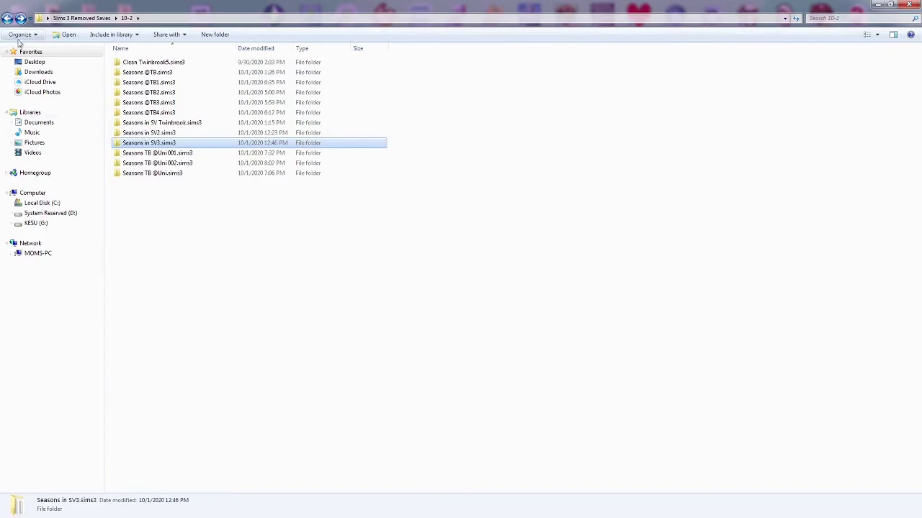
{"action": "key", "text": "Return"}
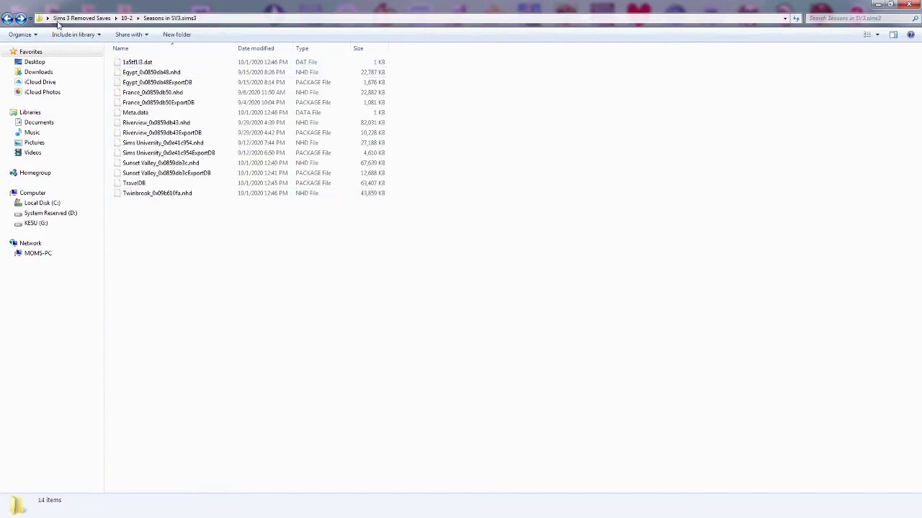
{"action": "left_click", "coordinate": [910, 5]}
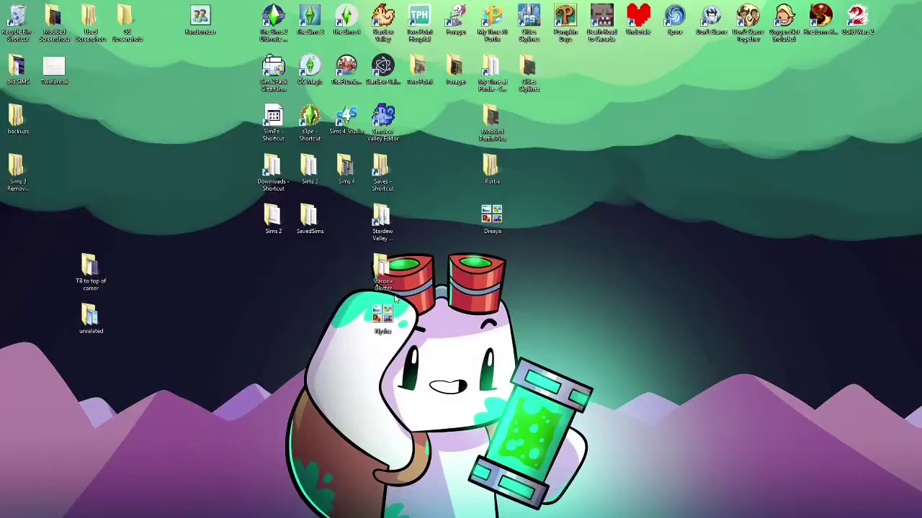
{"action": "double_click", "coordinate": [17, 119]}
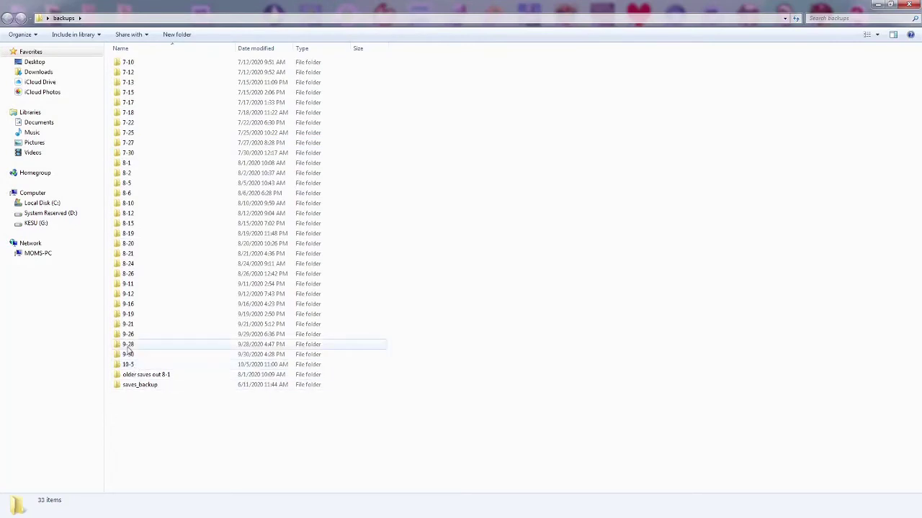
{"action": "double_click", "coordinate": [128, 366]}
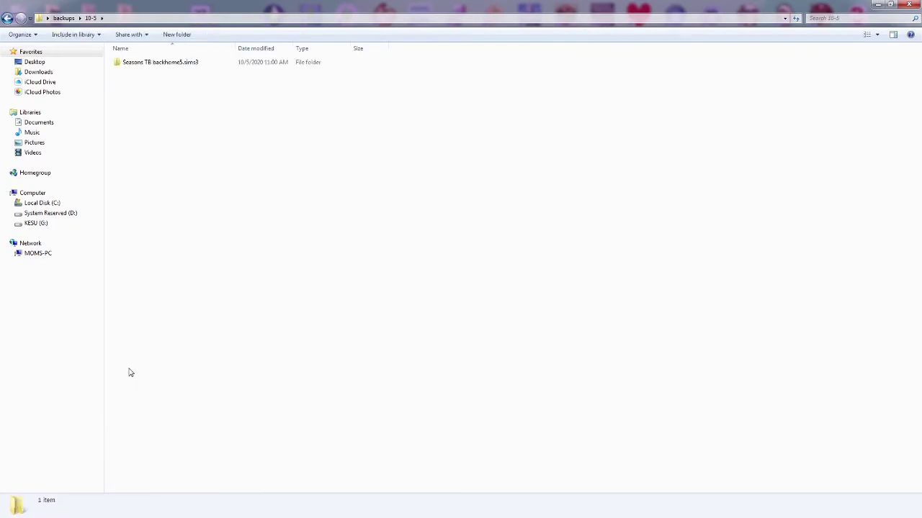
{"action": "left_click", "coordinate": [187, 64]}
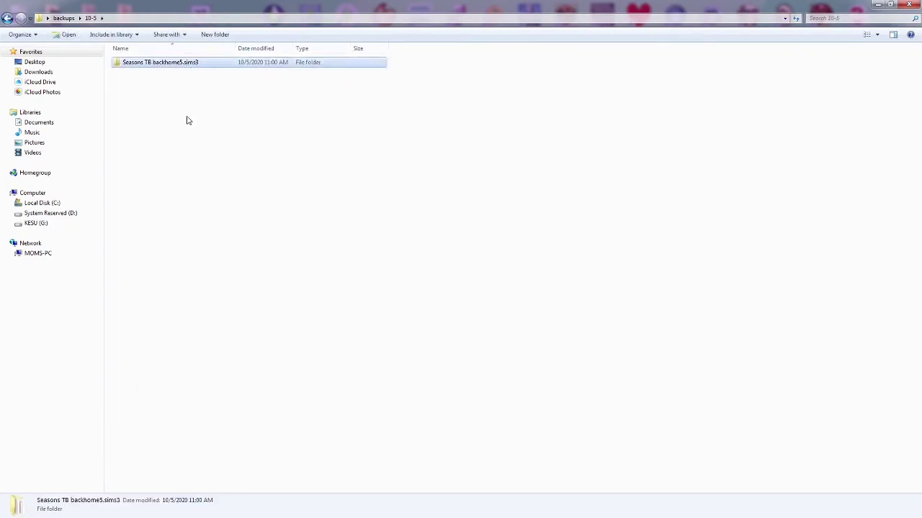
{"action": "left_click", "coordinate": [64, 18]}
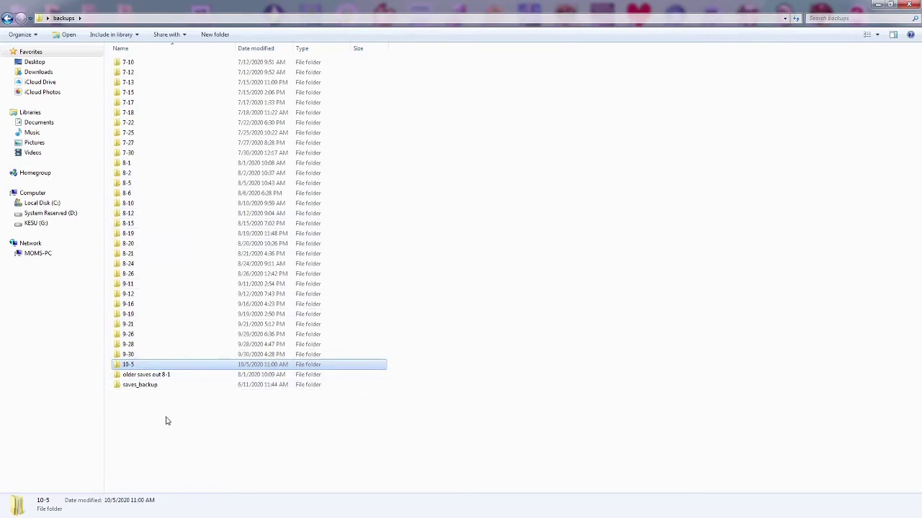
{"action": "left_click", "coordinate": [909, 6]}
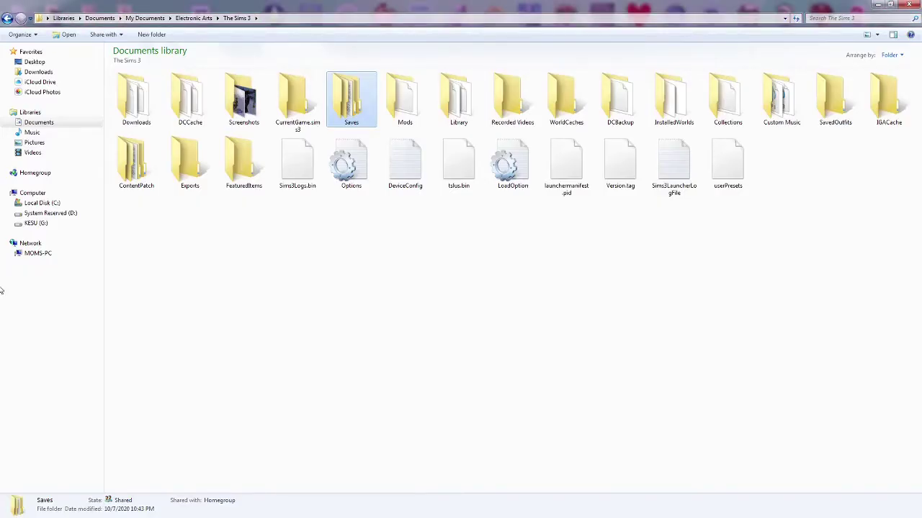
- Select the backhome32, backhome31, backhome52 and backhome51 saves and delete them
{"action": "double_click", "coordinate": [349, 115]}
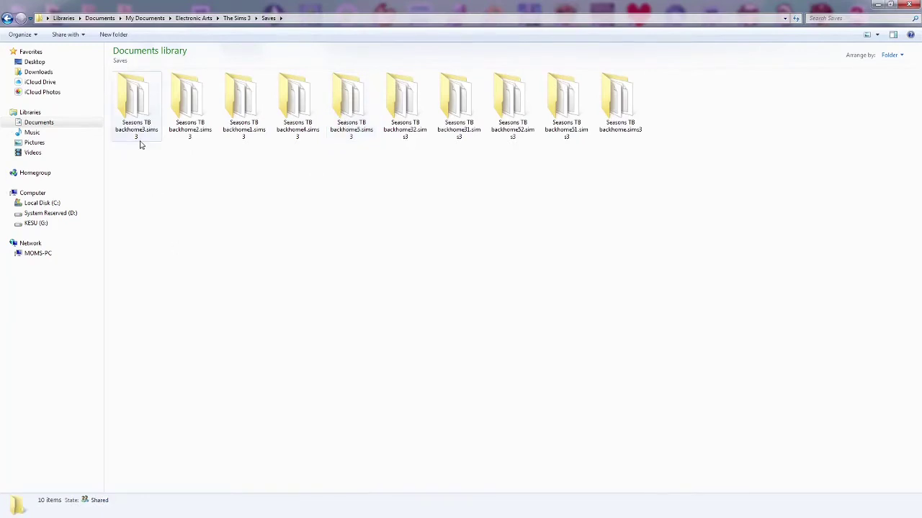
{"action": "left_click", "coordinate": [509, 115]}
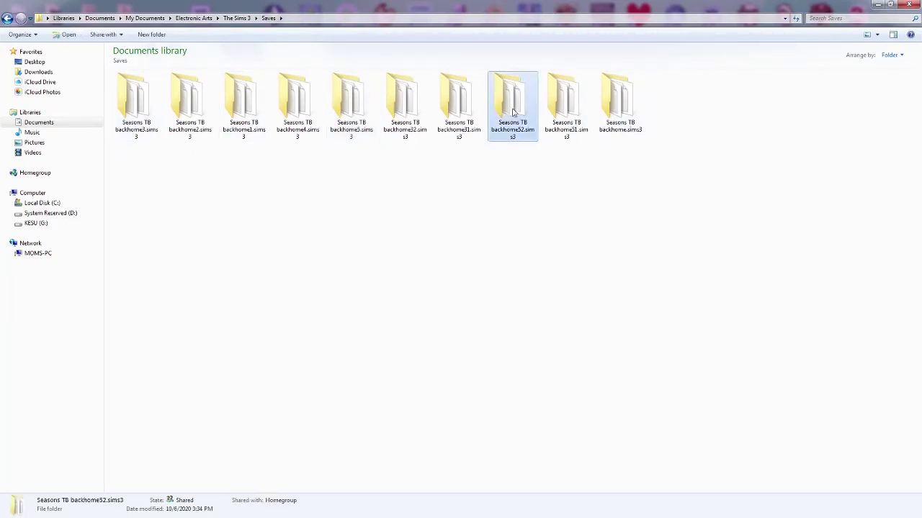
{"action": "left_click", "coordinate": [504, 169]}
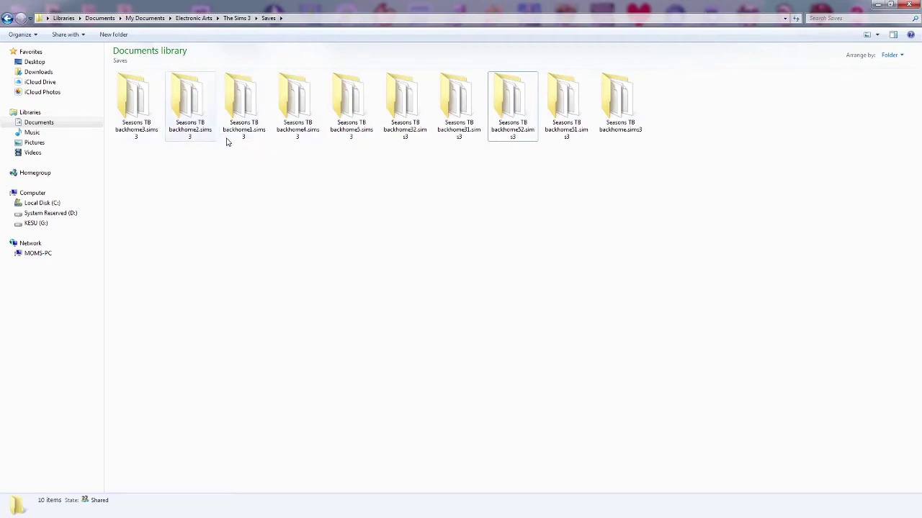
{"action": "left_click_drag", "start_coordinate": [409, 159], "coordinate": [574, 122]}
{"action": "right_click", "coordinate": [575, 123]}
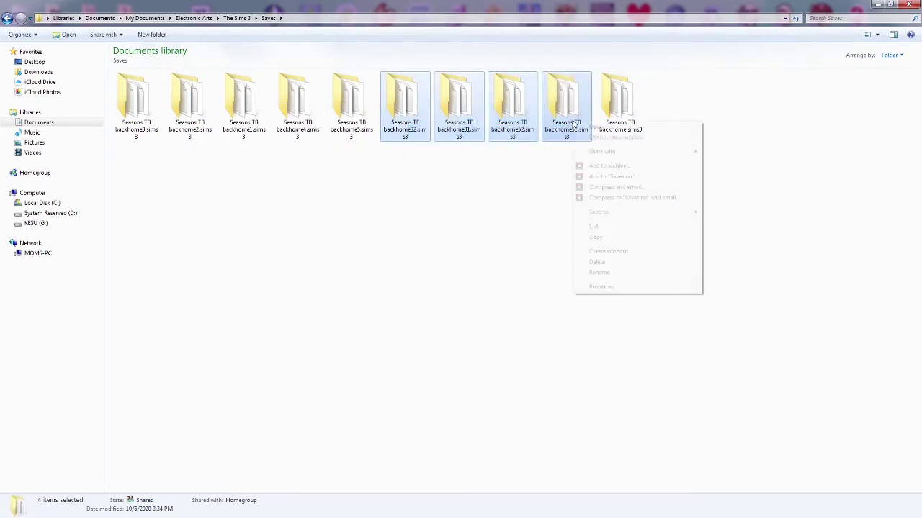
{"action": "left_click", "coordinate": [602, 264]}
{"action": "left_click", "coordinate": [495, 269]}
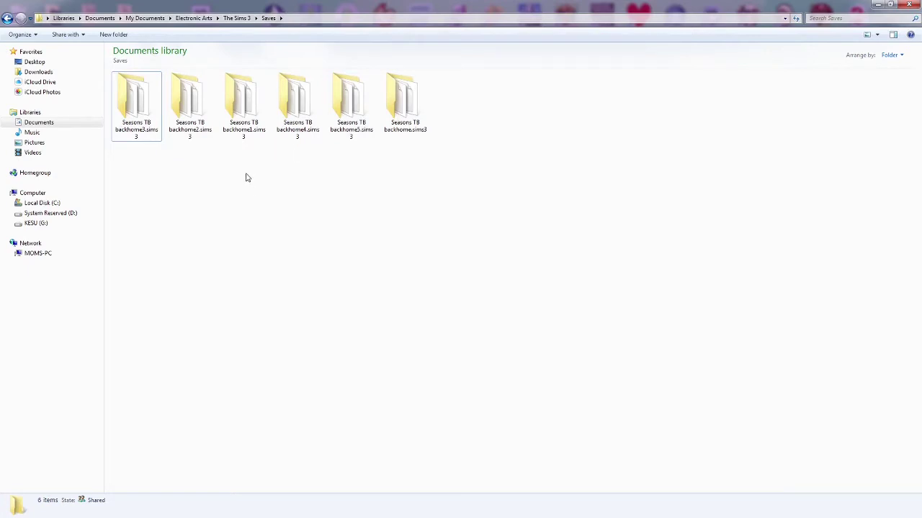
{"action": "left_click", "coordinate": [245, 133]}
{"action": "left_click", "coordinate": [191, 127]}
{"action": "left_click", "coordinate": [159, 126]}
{"action": "left_click", "coordinate": [303, 130]}
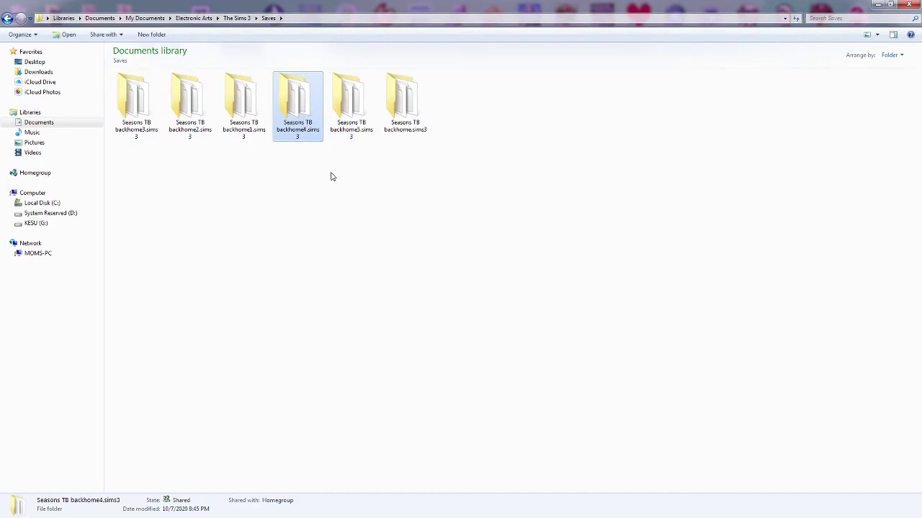
{"action": "left_click", "coordinate": [348, 134]}
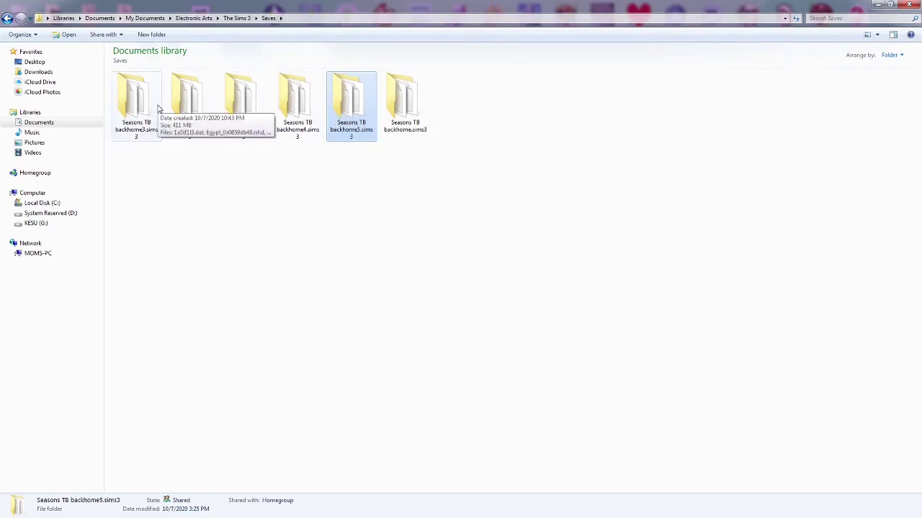
{"action": "left_click", "coordinate": [254, 285]}
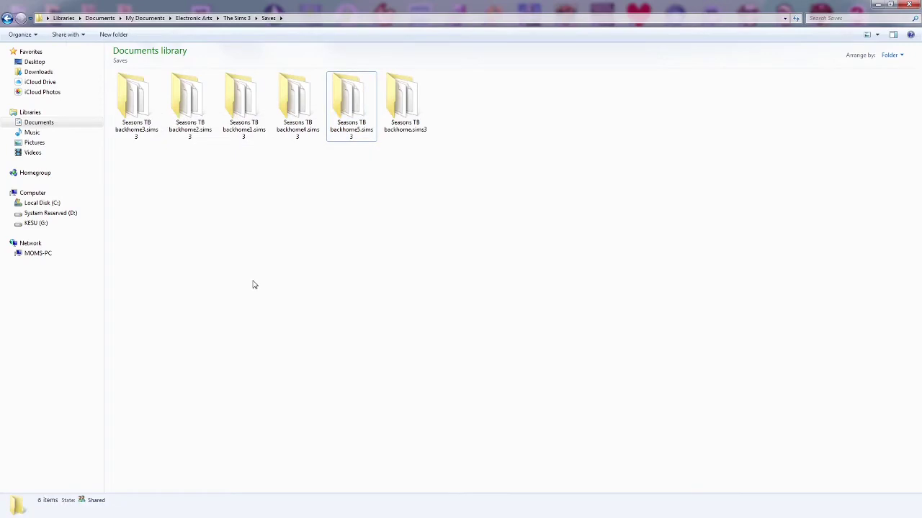
{"action": "left_click", "coordinate": [148, 130]}
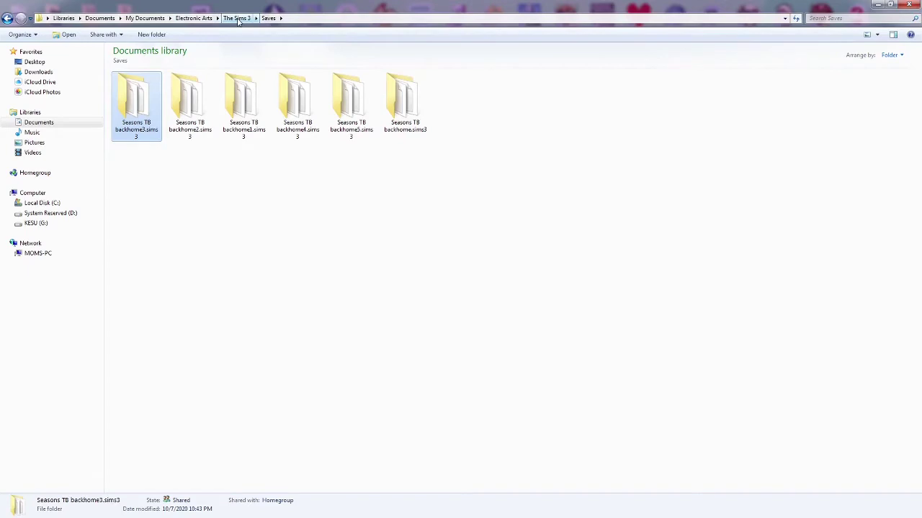
{"action": "left_click", "coordinate": [195, 232]}
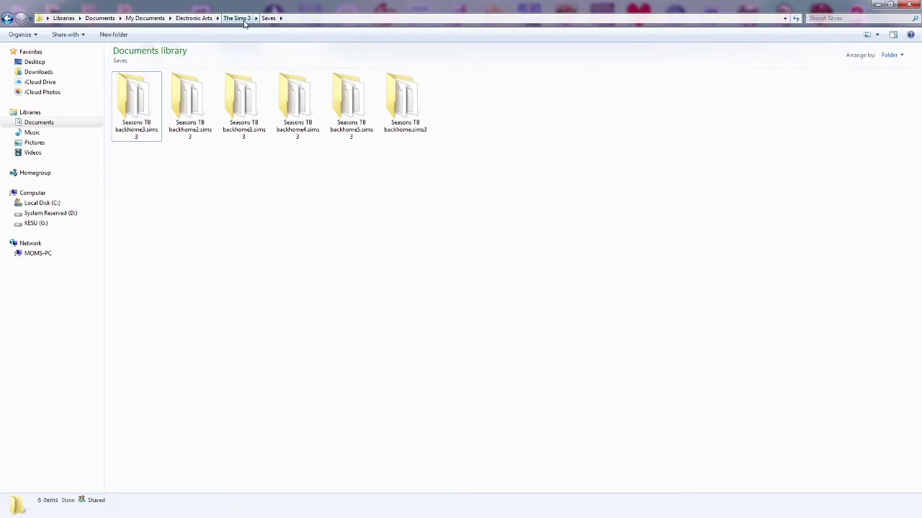
- Go up to The Sims 3 folder and open WorldCaches, which holds 0 items
{"action": "left_click", "coordinate": [245, 22]}
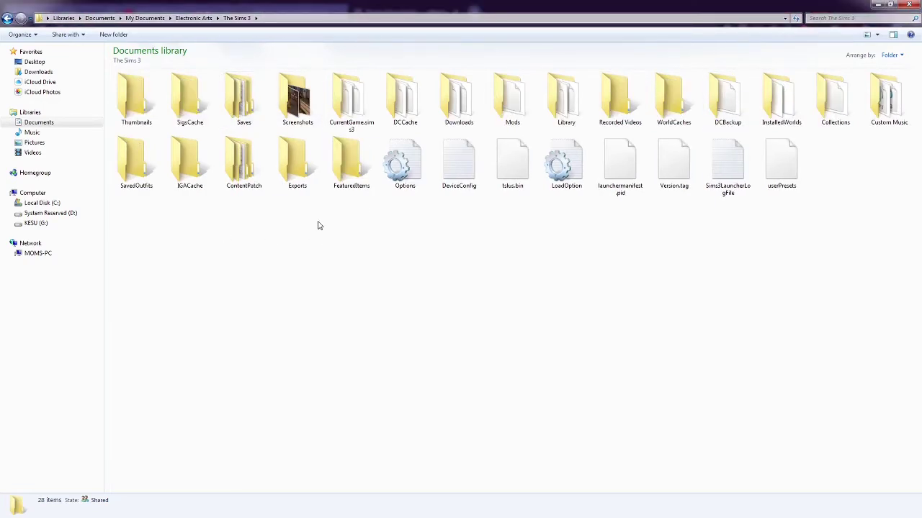
{"action": "double_click", "coordinate": [679, 100]}
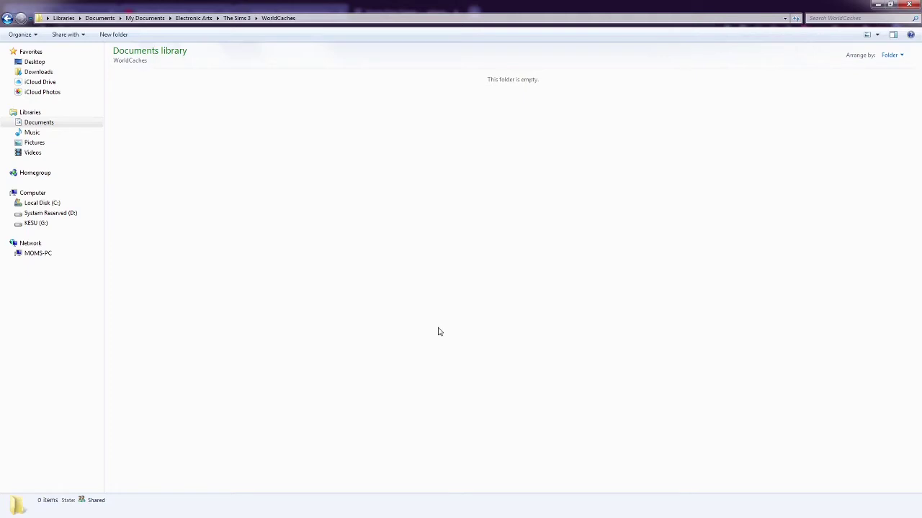
- Go up to The Sims 3 folder, confirm WorldCaches is still empty, then return to The Sims 3 folder
{"action": "left_click", "coordinate": [242, 18]}
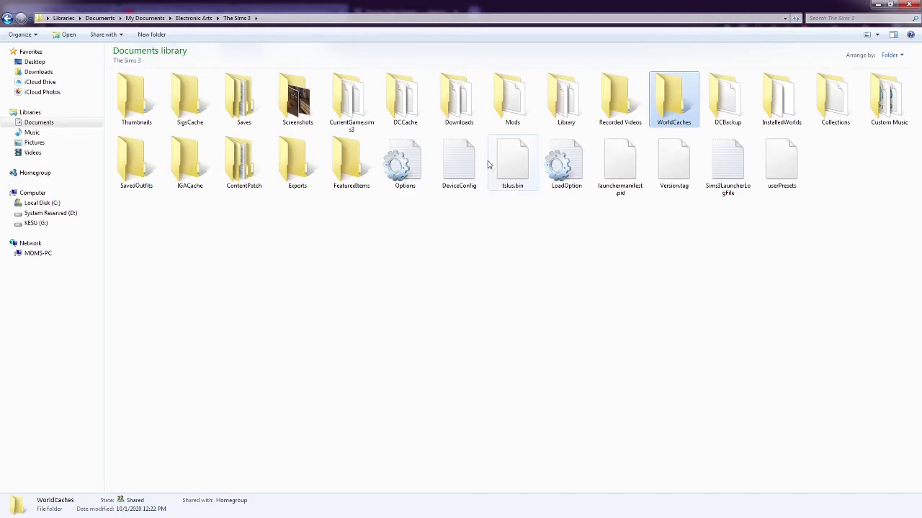
{"action": "double_click", "coordinate": [671, 94]}
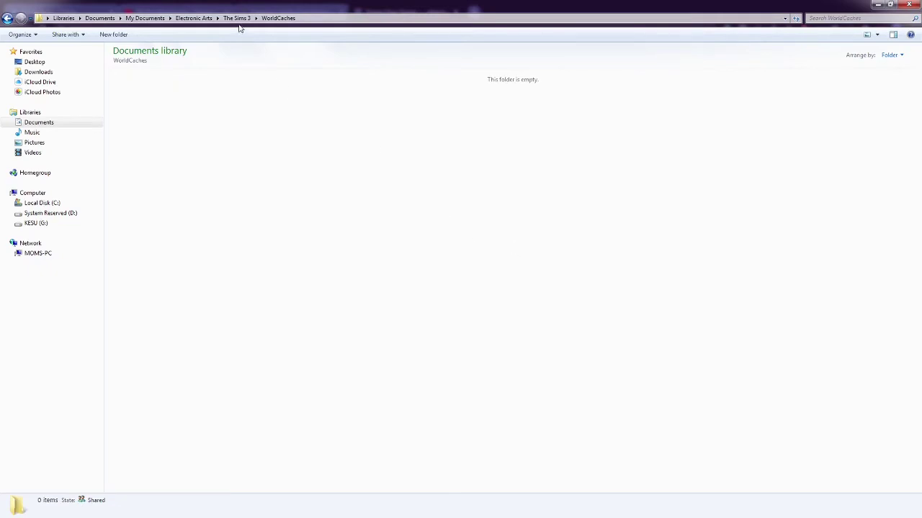
{"action": "left_click", "coordinate": [238, 18]}
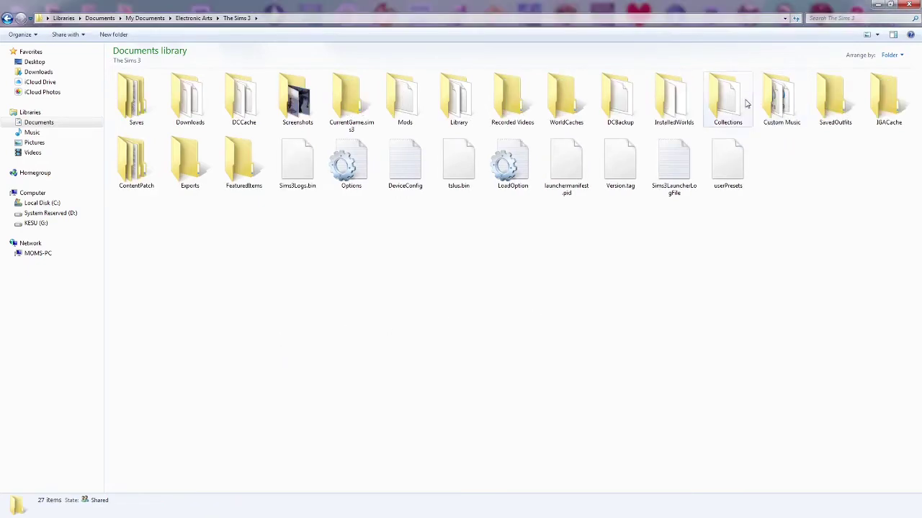
- Launch The Sims 3 from the Origin game library and move the launcher window aside
{"action": "left_click", "coordinate": [879, 7]}
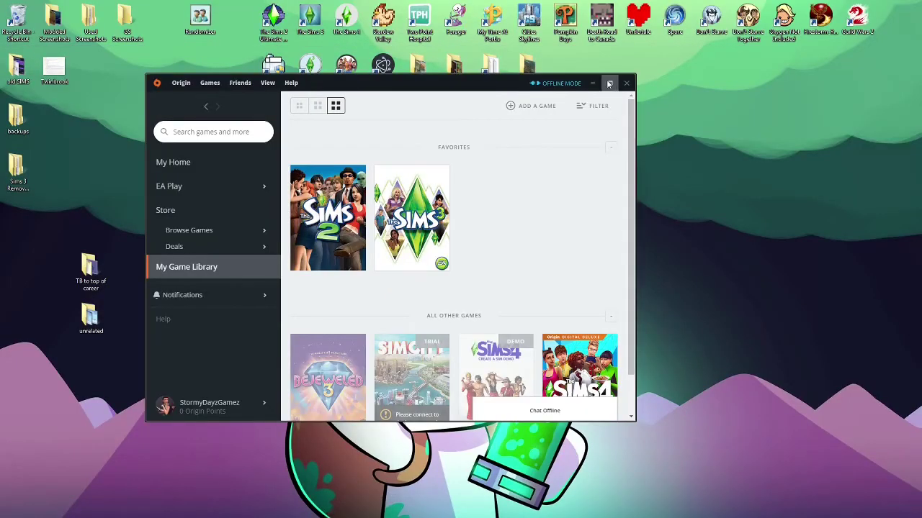
{"action": "left_click", "coordinate": [610, 84]}
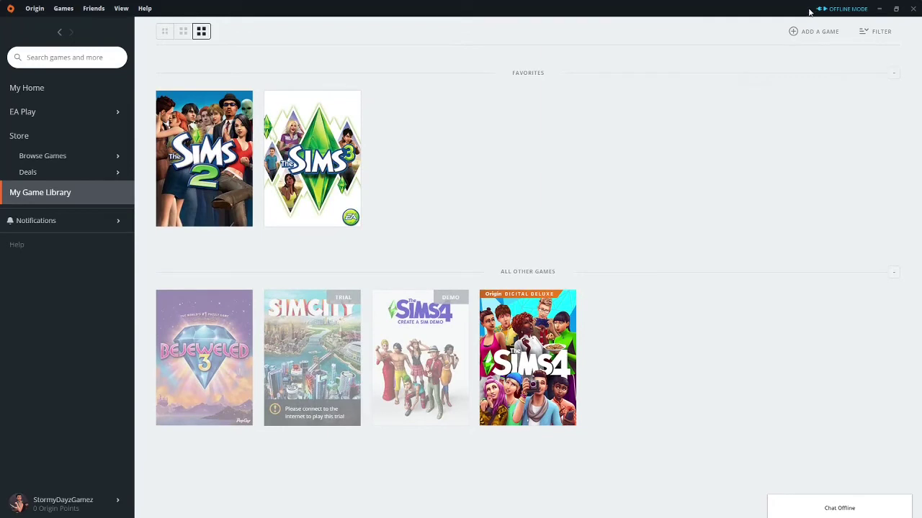
{"action": "right_click", "coordinate": [314, 167]}
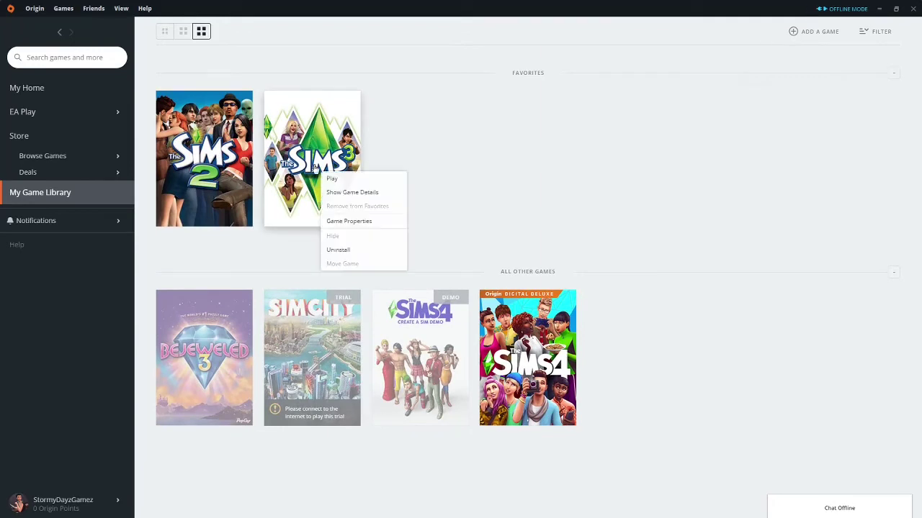
{"action": "left_click", "coordinate": [367, 179]}
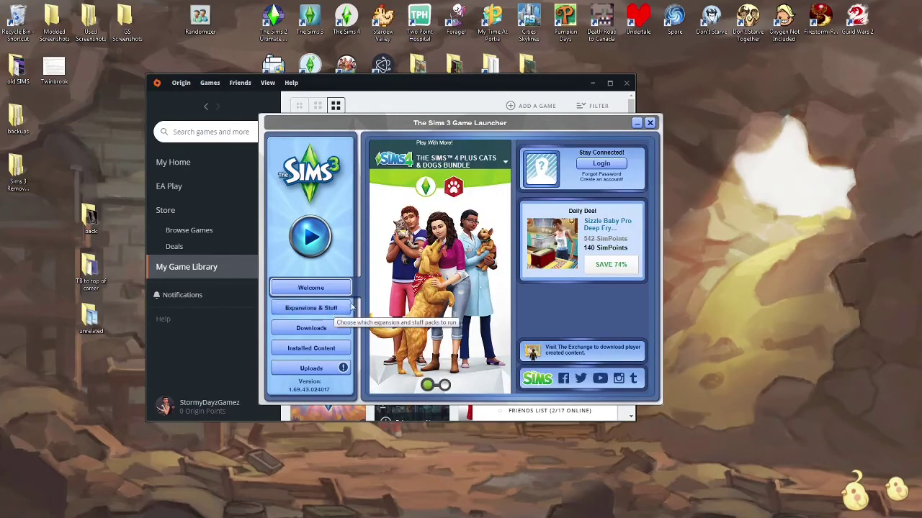
{"action": "left_click_drag", "start_coordinate": [479, 122], "coordinate": [521, 183]}
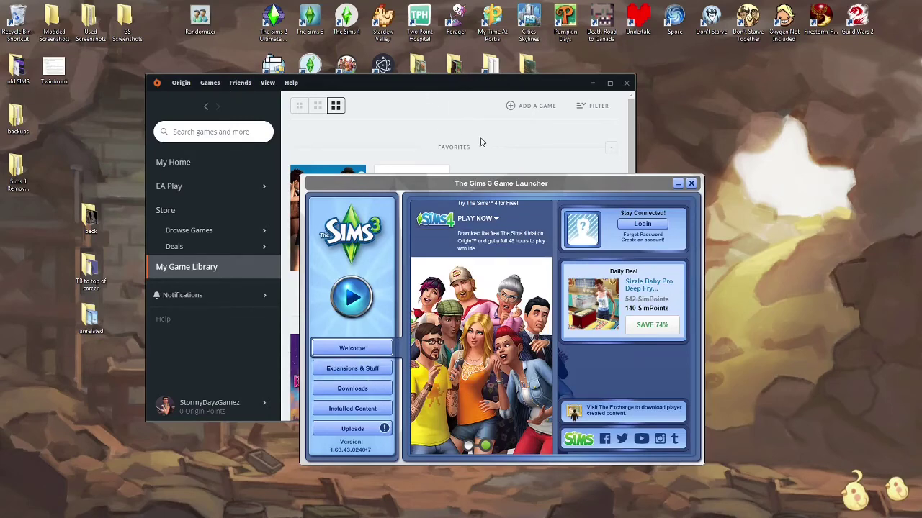
- Check The Sims 3 tile's options, then show the launcher's expansion packs with Ambitions and Generations active
{"action": "left_click", "coordinate": [445, 128]}
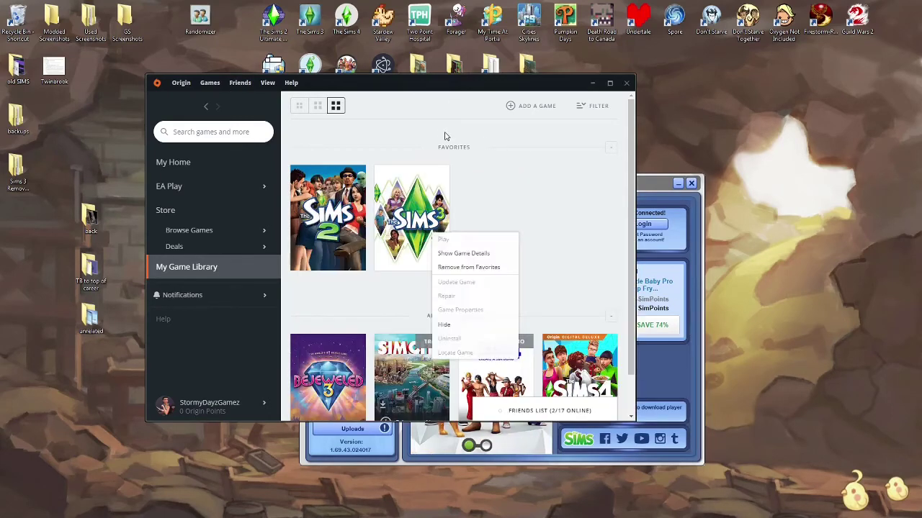
{"action": "right_click", "coordinate": [424, 199]}
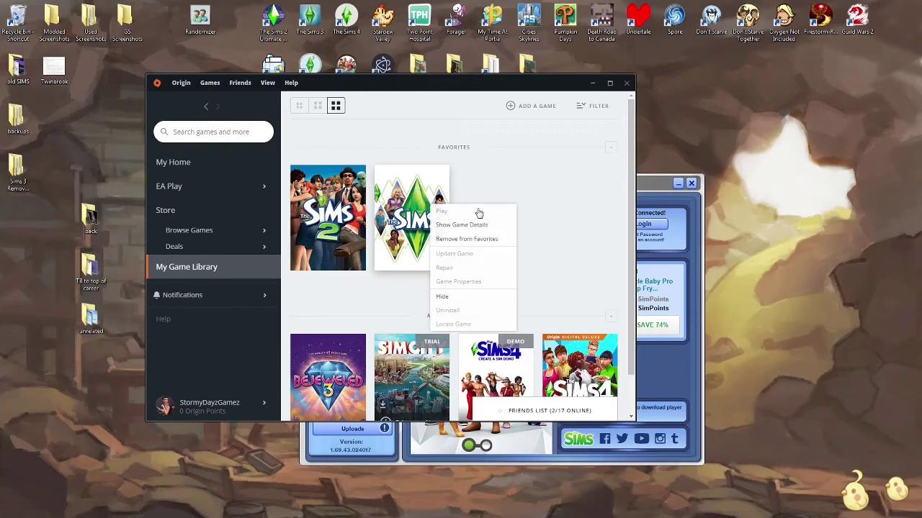
{"action": "left_click", "coordinate": [548, 186]}
{"action": "left_click", "coordinate": [659, 184]}
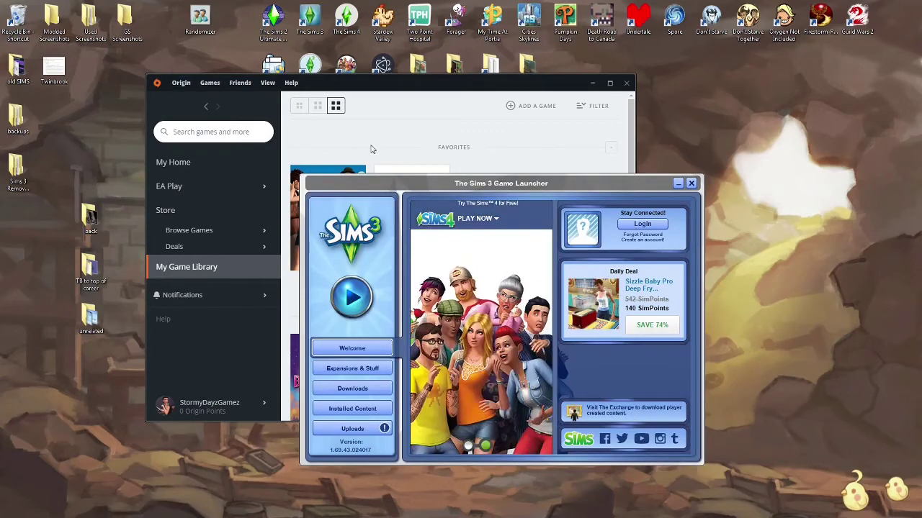
{"action": "left_click", "coordinate": [352, 371]}
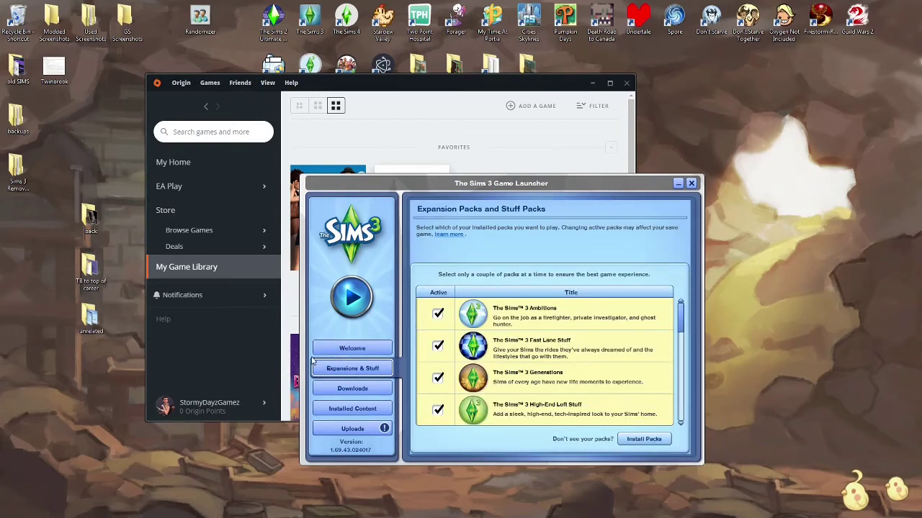
- Take Origin offline and maximize the Origin library window to fill the screen
{"action": "left_click", "coordinate": [364, 88]}
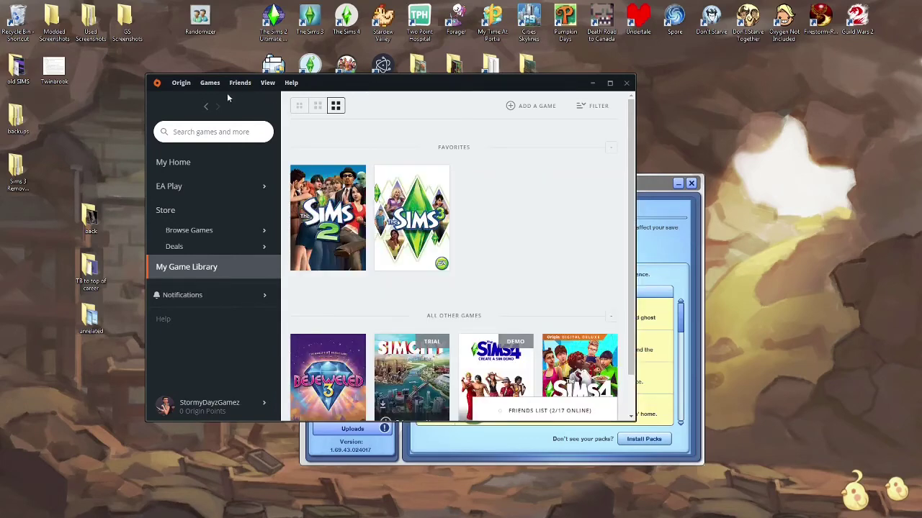
{"action": "left_click", "coordinate": [181, 83]}
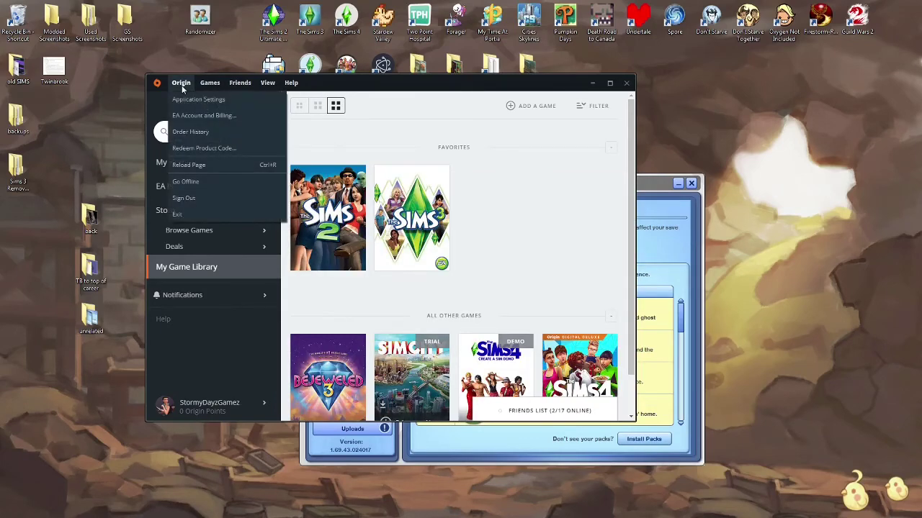
{"action": "left_click", "coordinate": [196, 182]}
{"action": "left_click", "coordinate": [609, 83]}
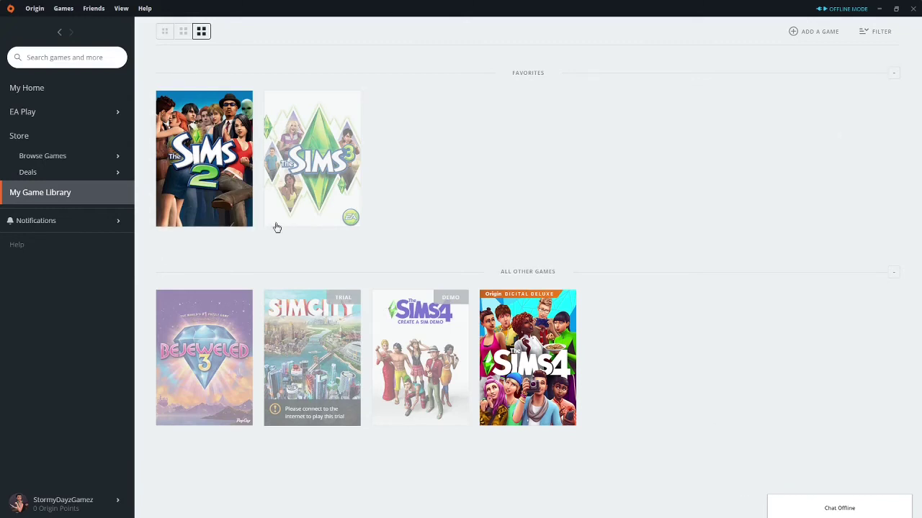
{"action": "left_click", "coordinate": [63, 500]}
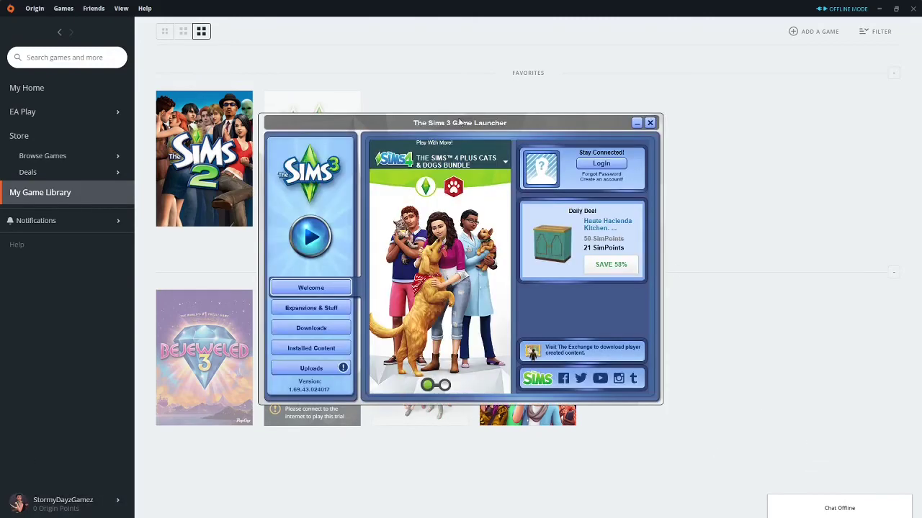
{"action": "left_click_drag", "start_coordinate": [460, 123], "coordinate": [600, 110]}
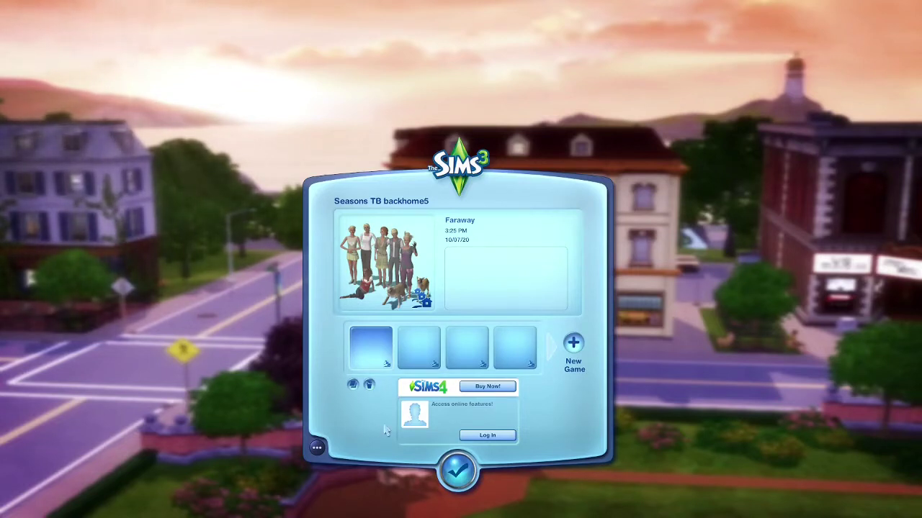
- Open the game Options from the main menu's '...' list, showing General Settings
{"action": "left_click", "coordinate": [317, 445]}
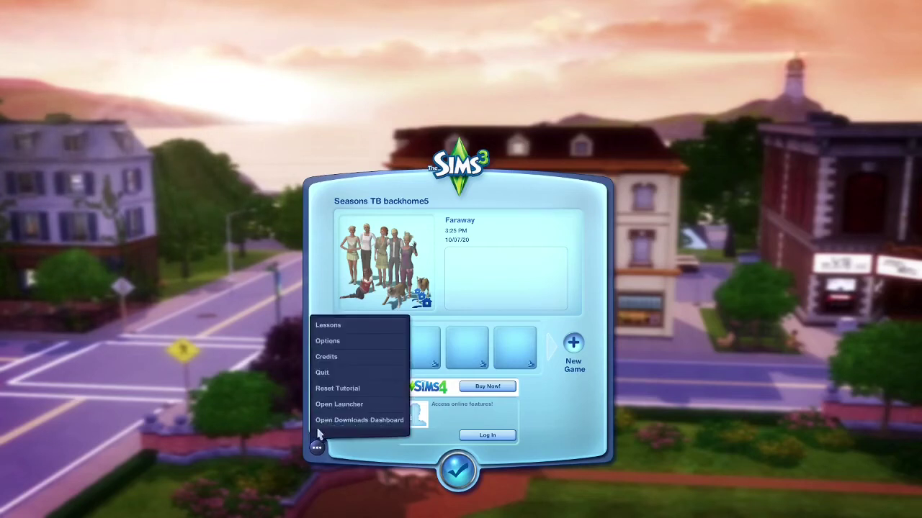
{"action": "left_click", "coordinate": [344, 340]}
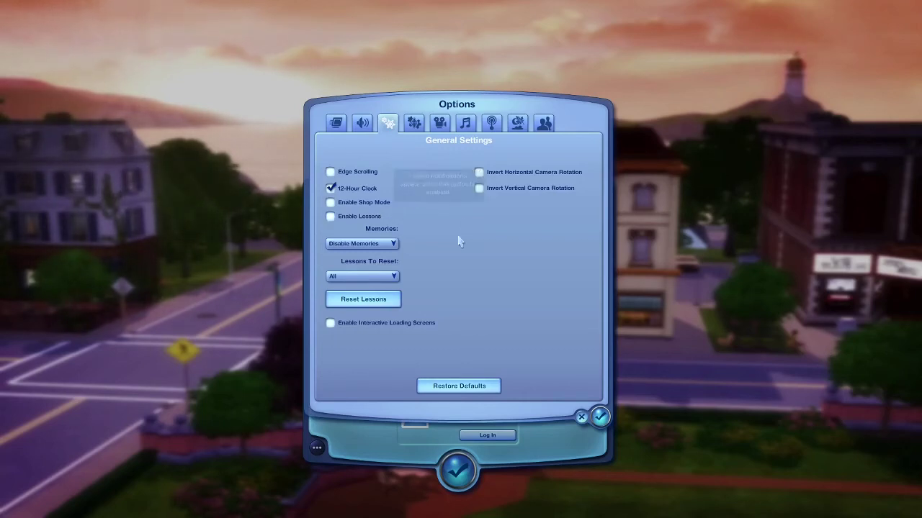
- Leave Memories on Disable Memories and close the Options dialog with Escape
{"action": "left_click", "coordinate": [392, 244]}
{"action": "left_click", "coordinate": [393, 242]}
{"action": "left_click", "coordinate": [393, 243]}
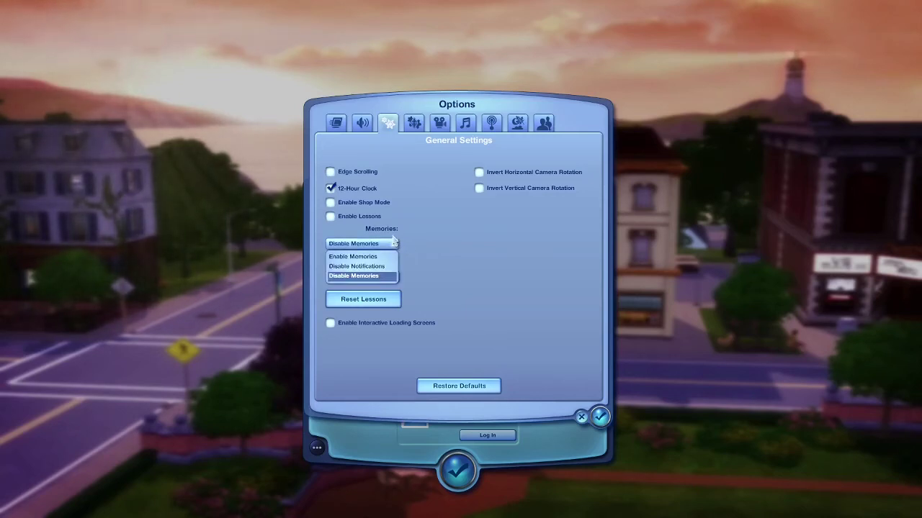
{"action": "left_click", "coordinate": [394, 242]}
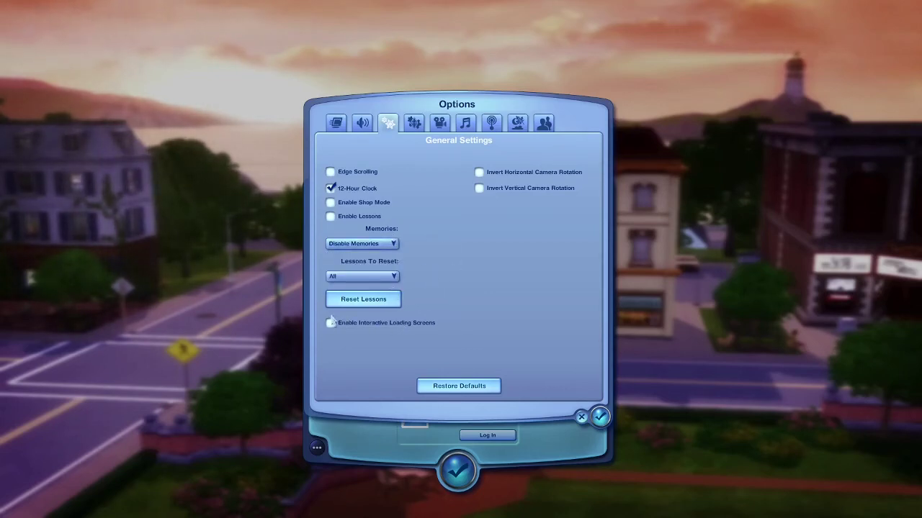
{"action": "mouse_move", "coordinate": [345, 318]}
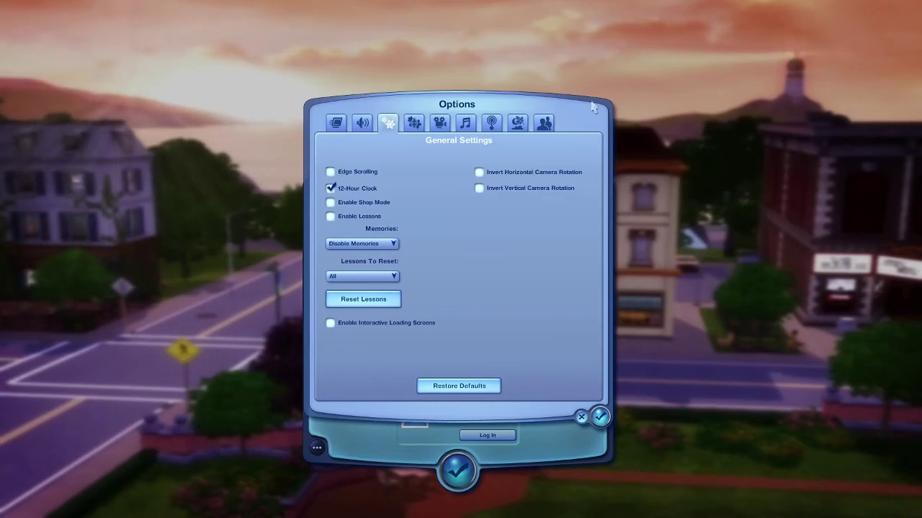
{"action": "key", "text": "Escape"}
- Open Options, review the Graphics tab, and cancel without changing any settings
{"action": "left_click", "coordinate": [317, 446]}
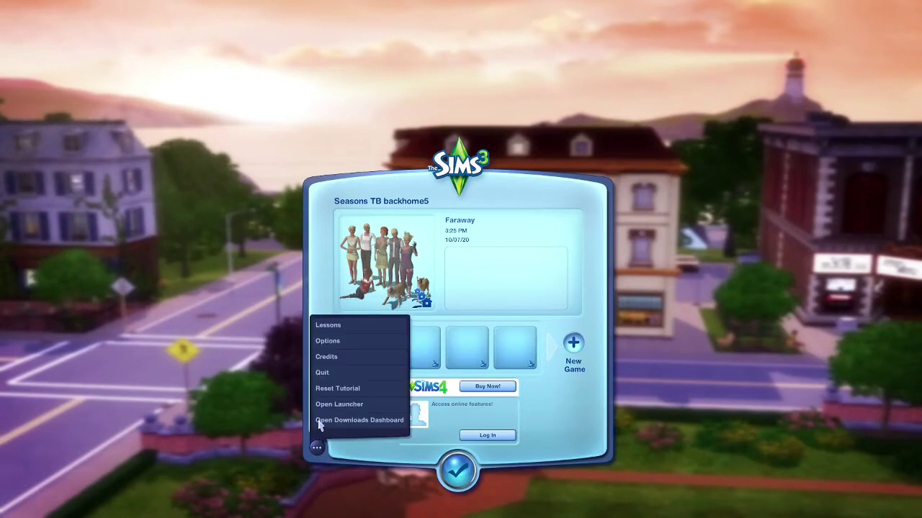
{"action": "left_click", "coordinate": [349, 341]}
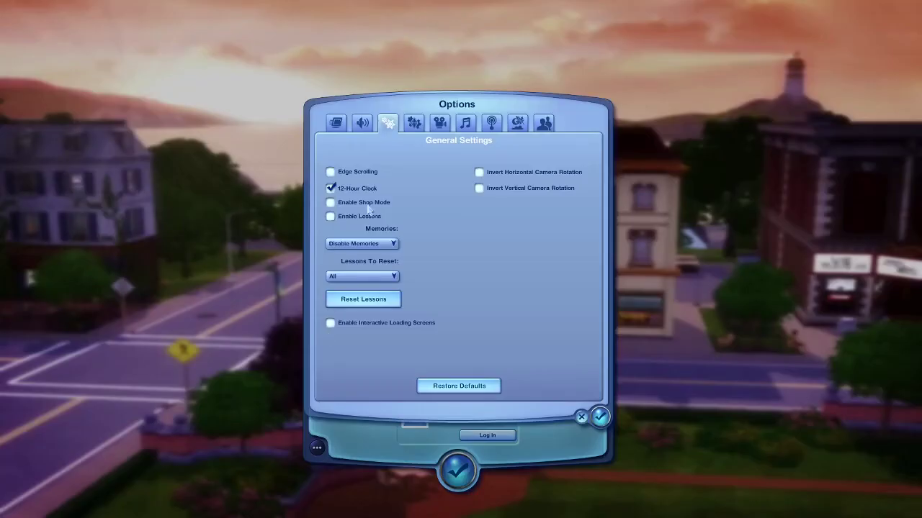
{"action": "left_click", "coordinate": [335, 122]}
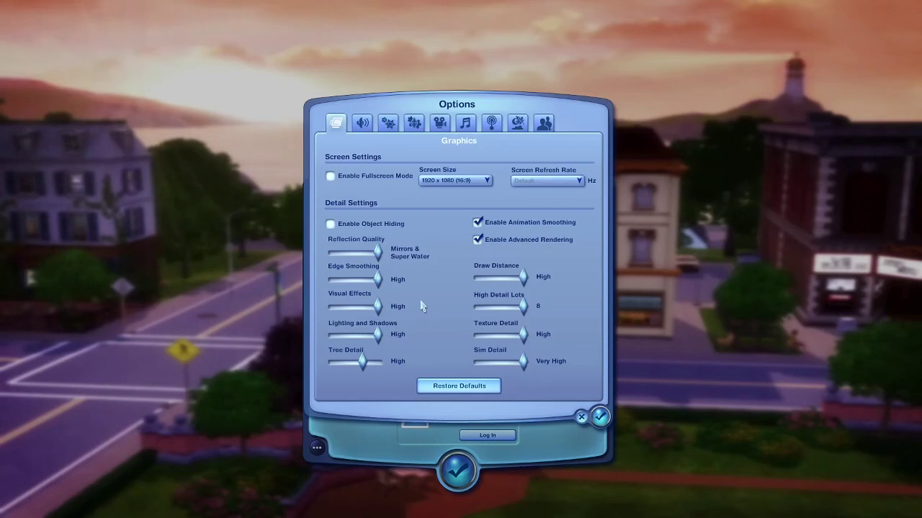
{"action": "left_click", "coordinate": [581, 409]}
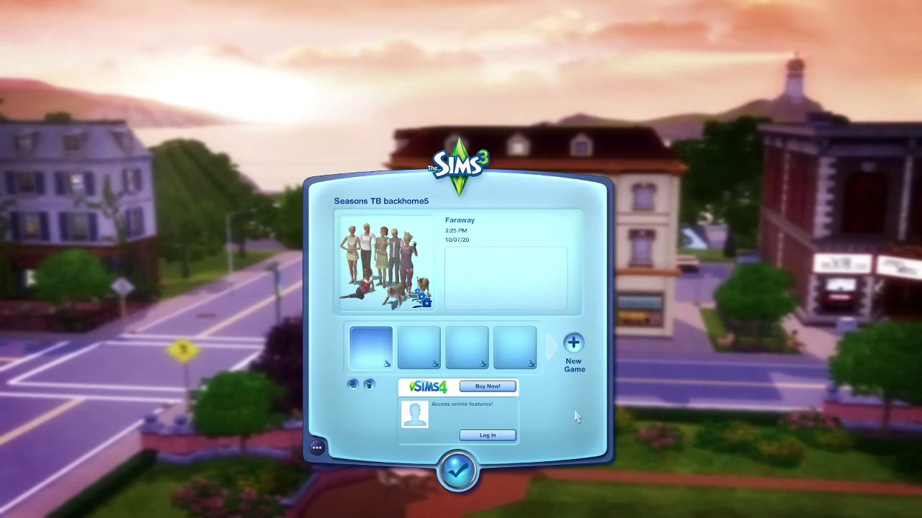
- Load the Seasons TB backhome5 save and wait for the snowy Faraway town map
{"action": "left_click", "coordinate": [459, 470]}
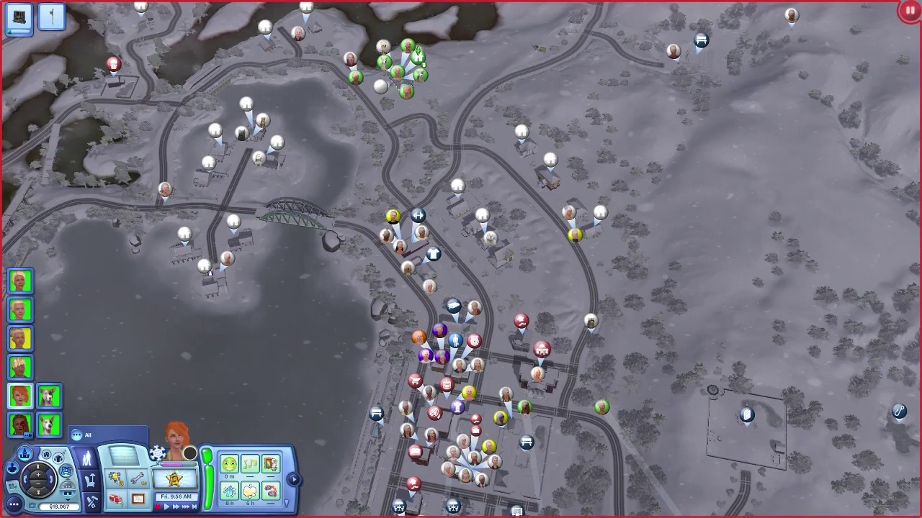
- Open City Hall's pie menu, view the NRaas mods submenu, then dismiss it
{"action": "left_click", "coordinate": [547, 343]}
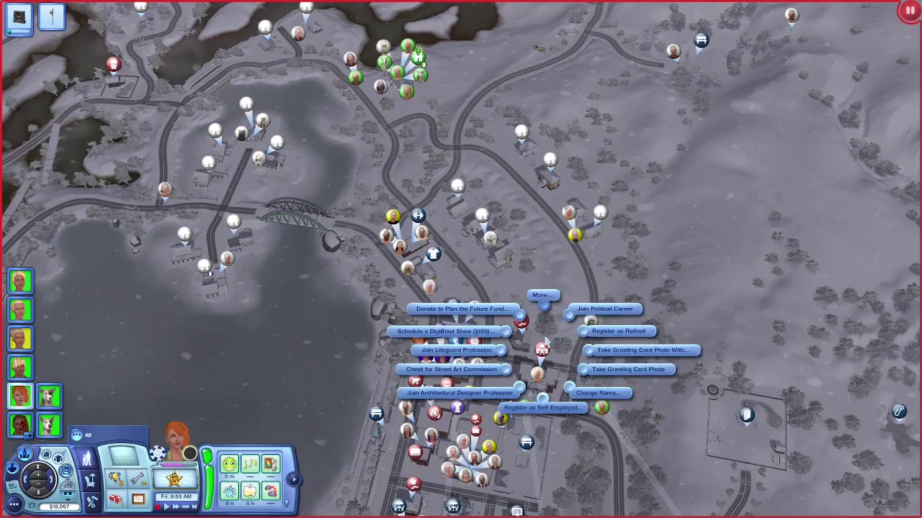
{"action": "left_click", "coordinate": [543, 293]}
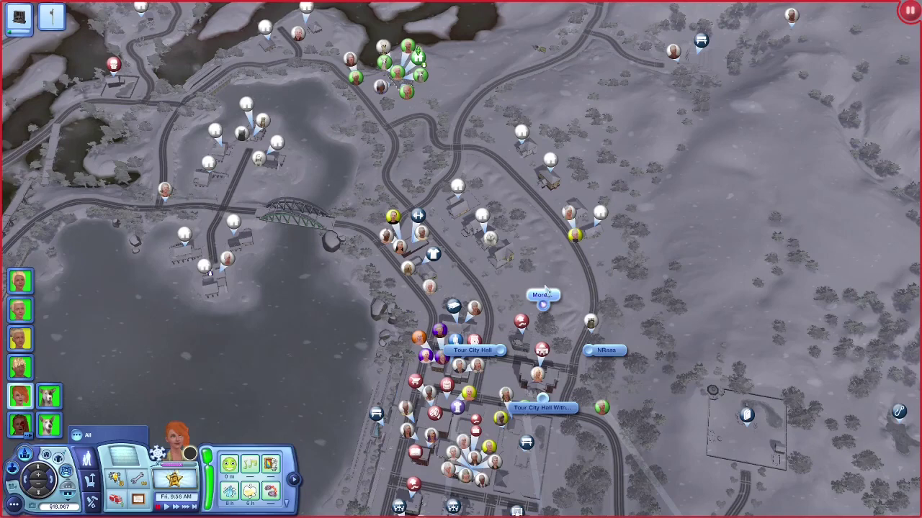
{"action": "left_click", "coordinate": [609, 350]}
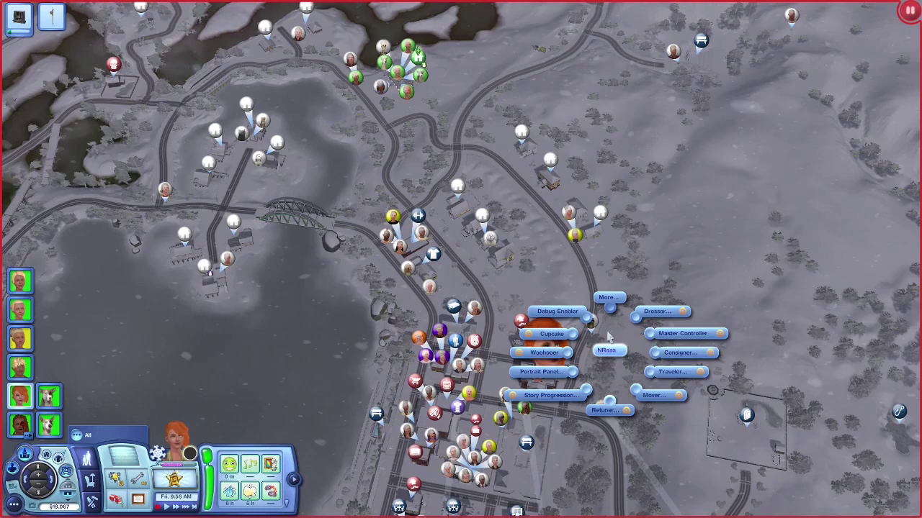
{"action": "left_click", "coordinate": [609, 346]}
{"action": "left_click", "coordinate": [591, 339]}
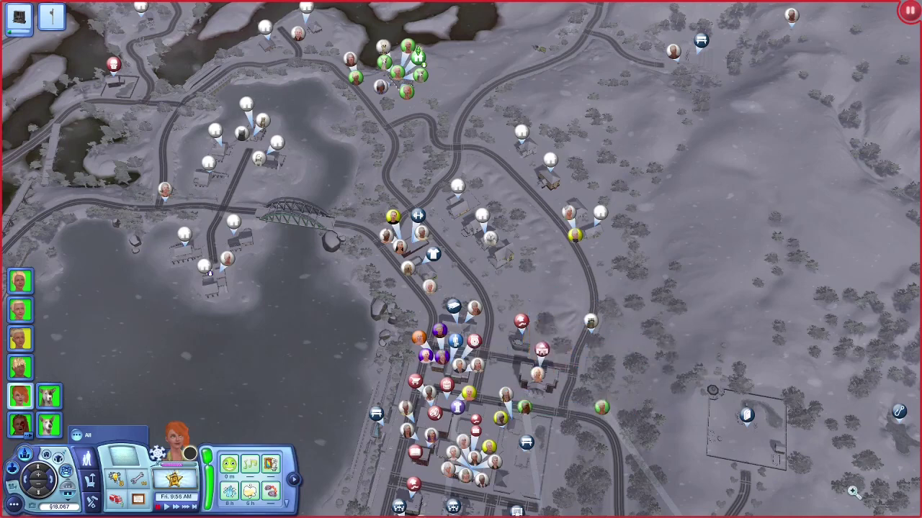